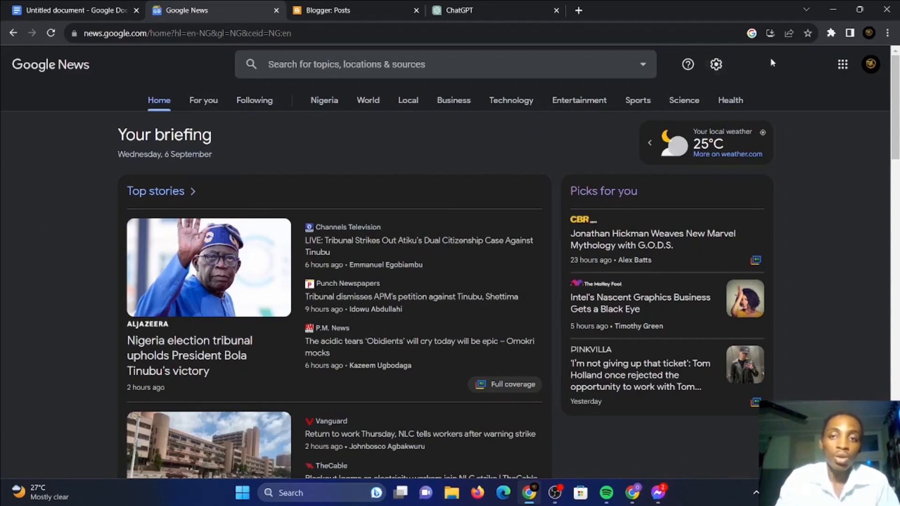
{"action": "left_click", "coordinate": [733, 107]}
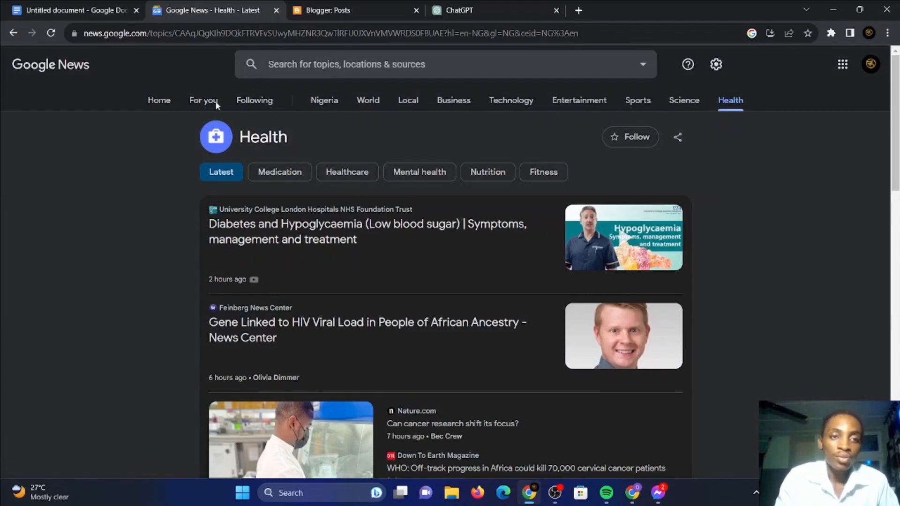
{"action": "left_click", "coordinate": [164, 104]}
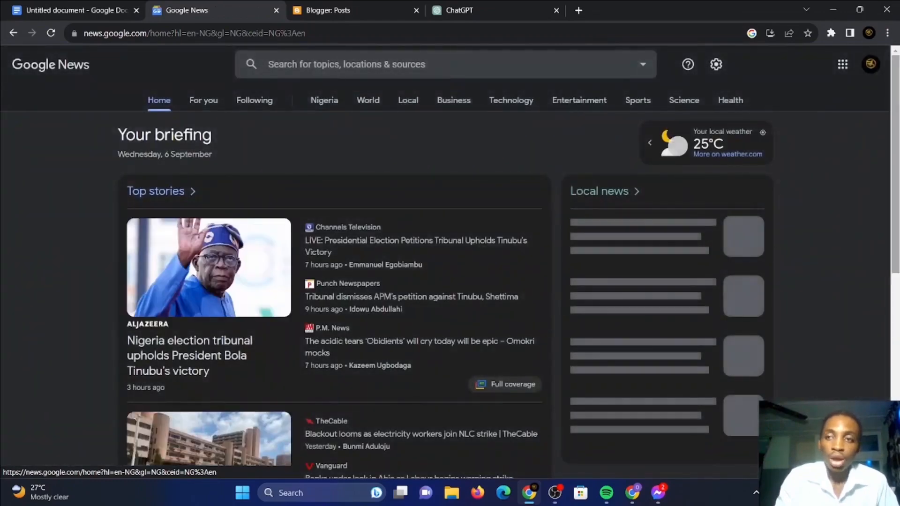
{"action": "mouse_move", "coordinate": [897, 115]}
{"action": "left_mouse_down"}
{"action": "mouse_move", "coordinate": [893, 317]}
{"action": "mouse_move", "coordinate": [893, 125]}
{"action": "left_mouse_up"}
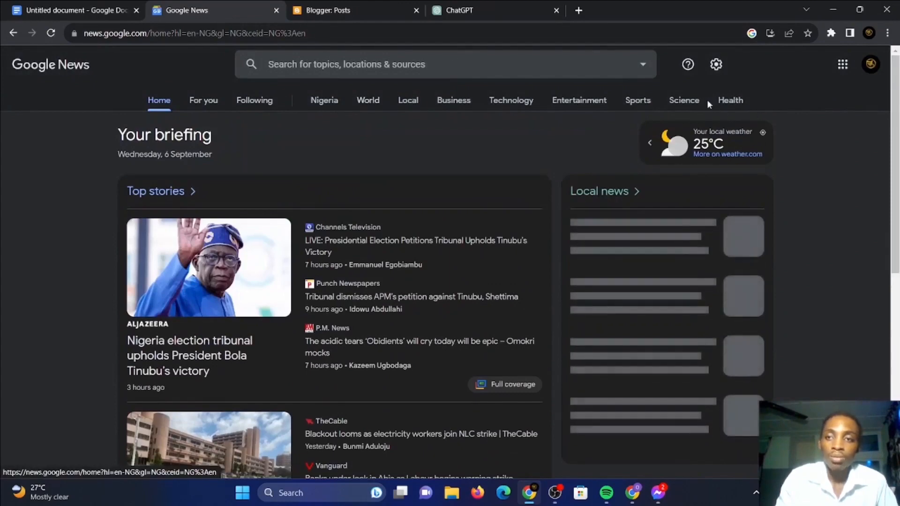
Step: Examine the headlines in the Health section of Google News for an article to reuse
{"action": "left_click", "coordinate": [744, 104]}
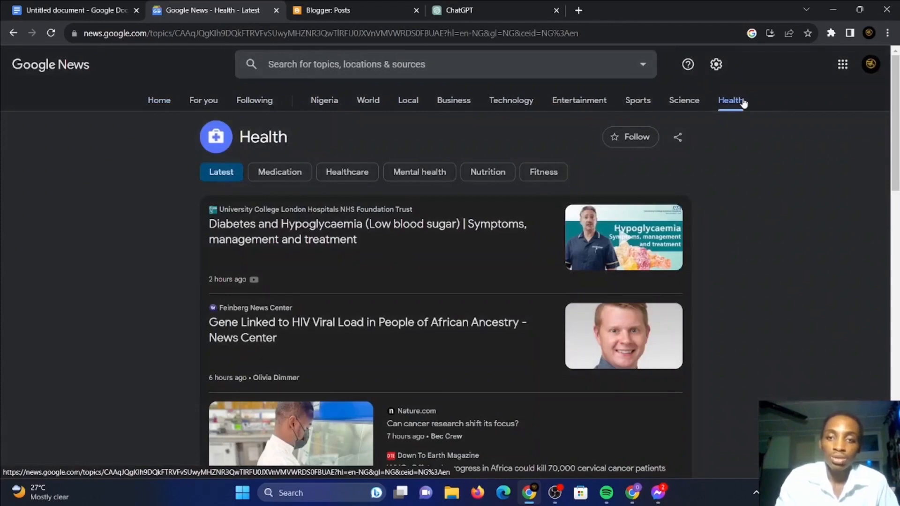
{"action": "scroll", "coordinate": [755, 112], "scroll_direction": "down", "scroll_amount": 5}
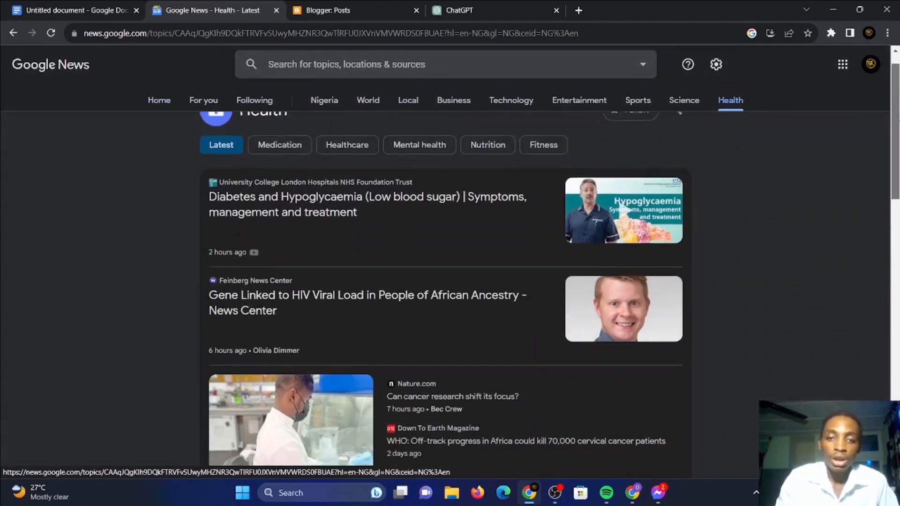
{"action": "scroll", "coordinate": [755, 113], "scroll_direction": "up", "scroll_amount": 4}
{"action": "scroll", "coordinate": [450, 291], "scroll_direction": "down", "scroll_amount": 6}
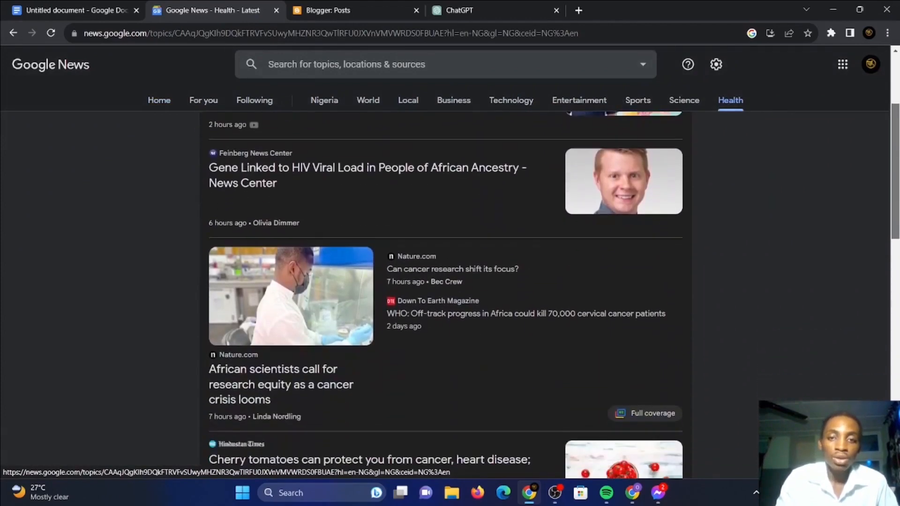
{"action": "scroll", "coordinate": [887, 320], "scroll_direction": "down", "scroll_amount": 11}
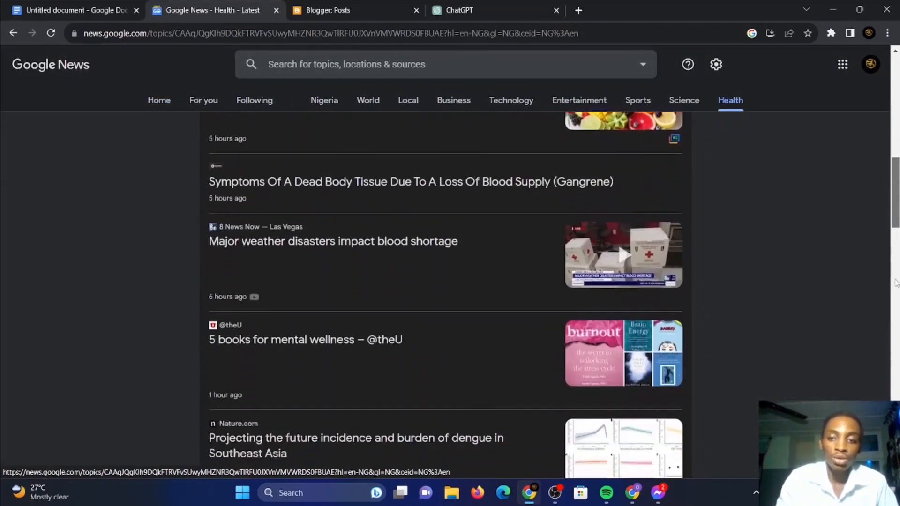
{"action": "scroll", "coordinate": [888, 320], "scroll_direction": "down", "scroll_amount": 1}
{"action": "scroll", "coordinate": [887, 320], "scroll_direction": "up", "scroll_amount": 2}
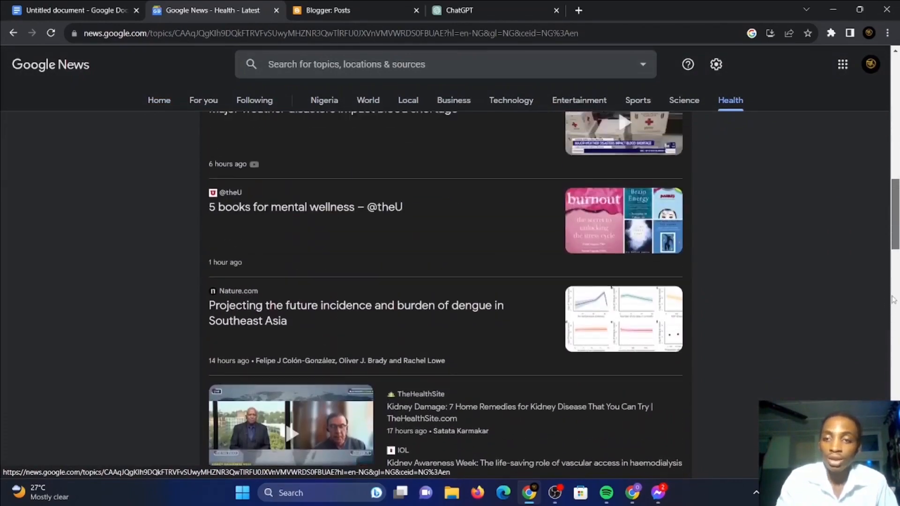
{"action": "scroll", "coordinate": [888, 320], "scroll_direction": "down", "scroll_amount": 4}
{"action": "scroll", "coordinate": [895, 338], "scroll_direction": "down", "scroll_amount": 3}
{"action": "scroll", "coordinate": [896, 318], "scroll_direction": "up", "scroll_amount": 10}
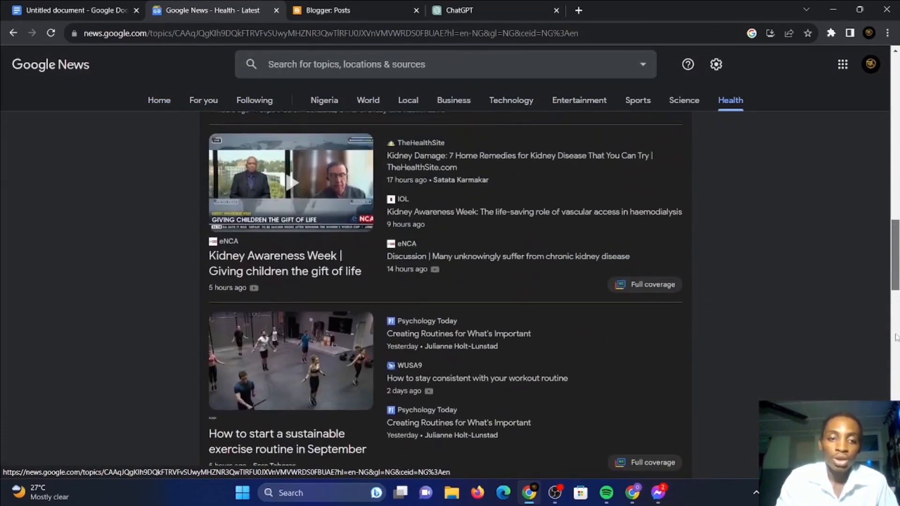
{"action": "scroll", "coordinate": [896, 290], "scroll_direction": "up", "scroll_amount": 6}
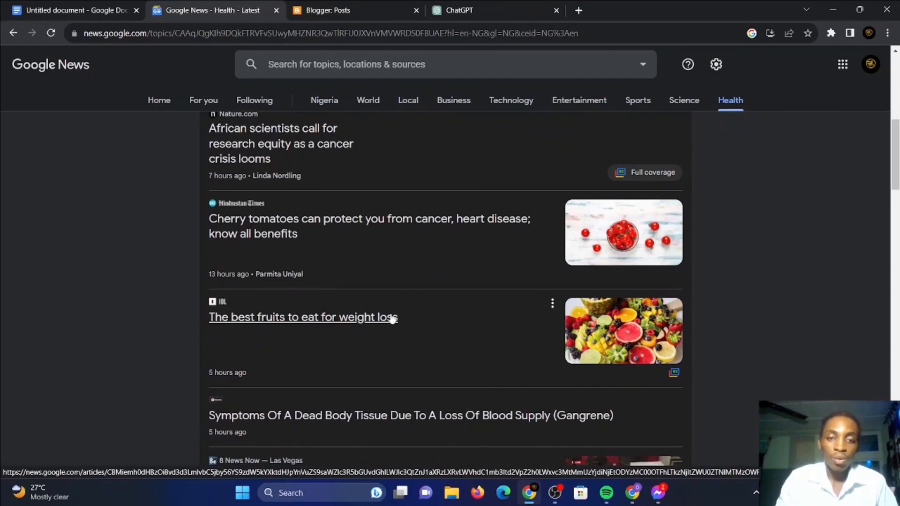
Step: Open the IOL article "The best fruits to eat for weight loss" and accept the site's privacy consent
{"action": "left_click", "coordinate": [352, 322]}
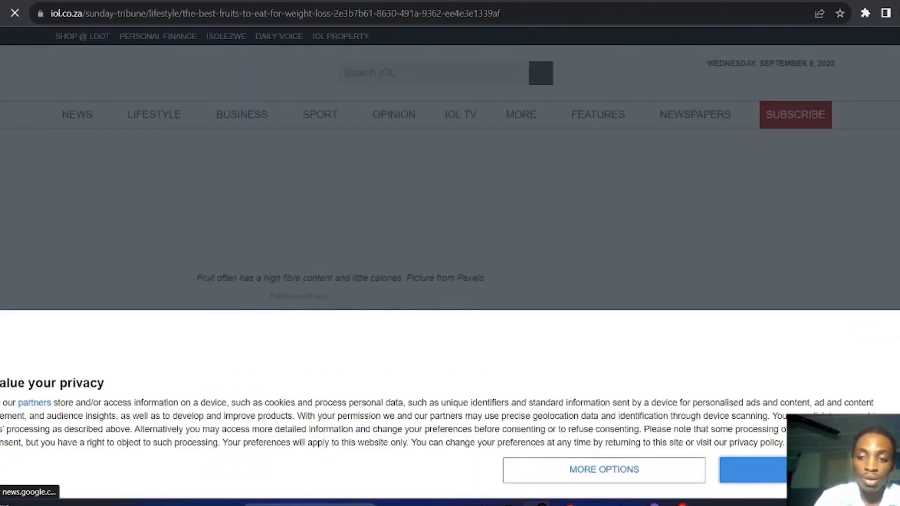
{"action": "left_click", "coordinate": [813, 470]}
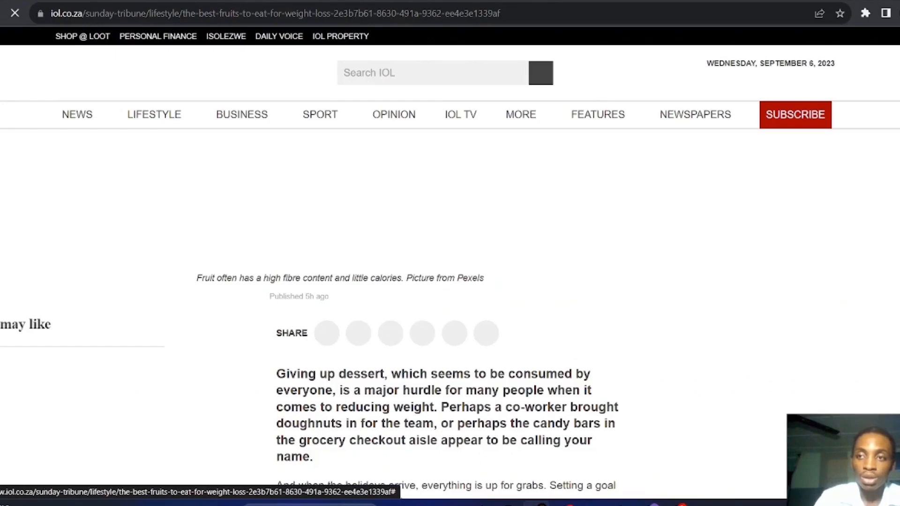
{"action": "scroll", "coordinate": [450, 310], "scroll_direction": "up", "scroll_amount": 5}
{"action": "scroll", "coordinate": [450, 309], "scroll_direction": "down", "scroll_amount": 8}
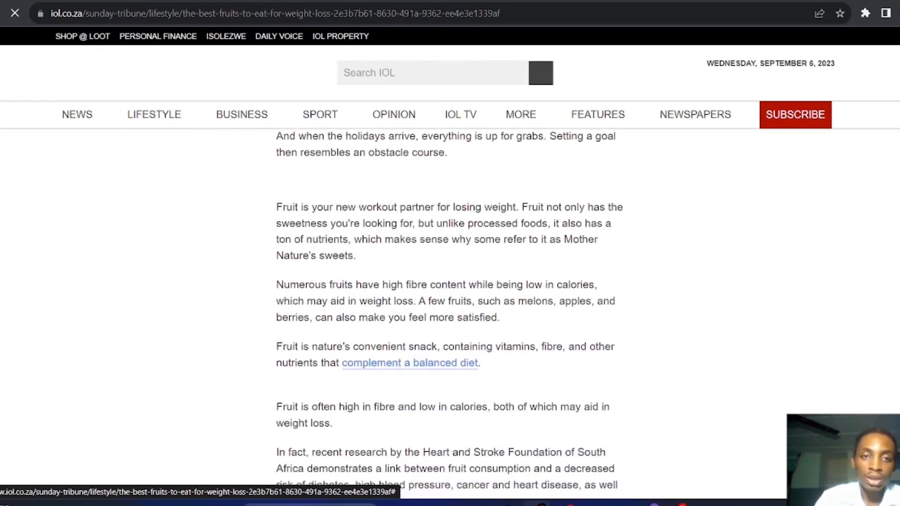
{"action": "scroll", "coordinate": [450, 309], "scroll_direction": "up", "scroll_amount": 6}
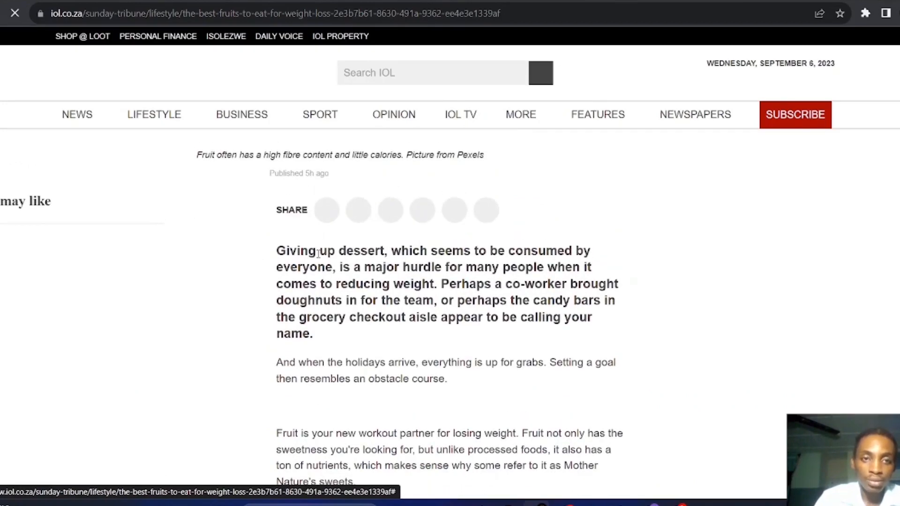
Step: Copy the full article text, from "Giving up dessert" through the closing sentence about a whole-foods-based diet
{"action": "left_click_drag", "start_coordinate": [274, 254], "coordinate": [443, 206]}
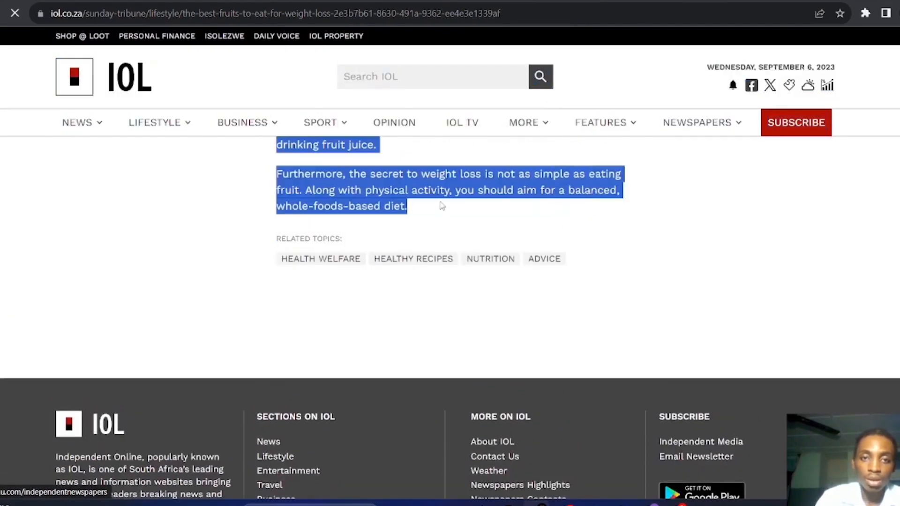
{"action": "right_click", "coordinate": [357, 191]}
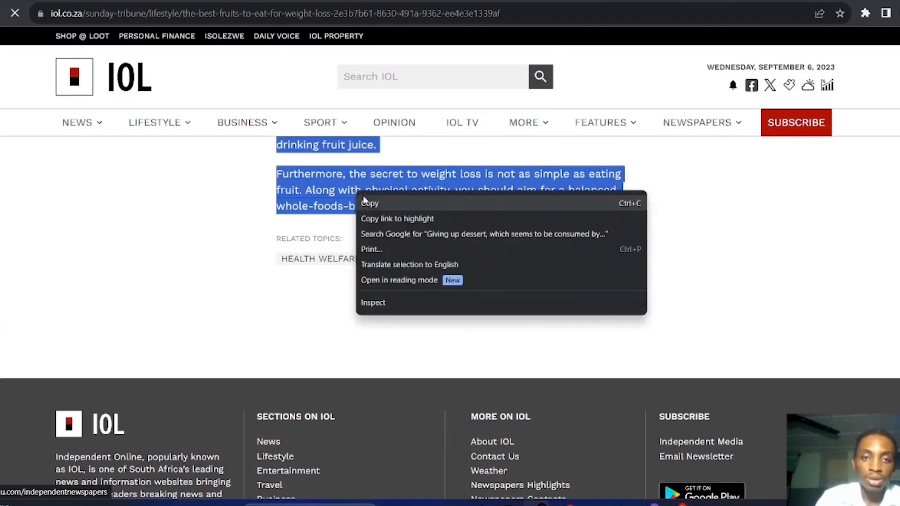
{"action": "left_click", "coordinate": [370, 203]}
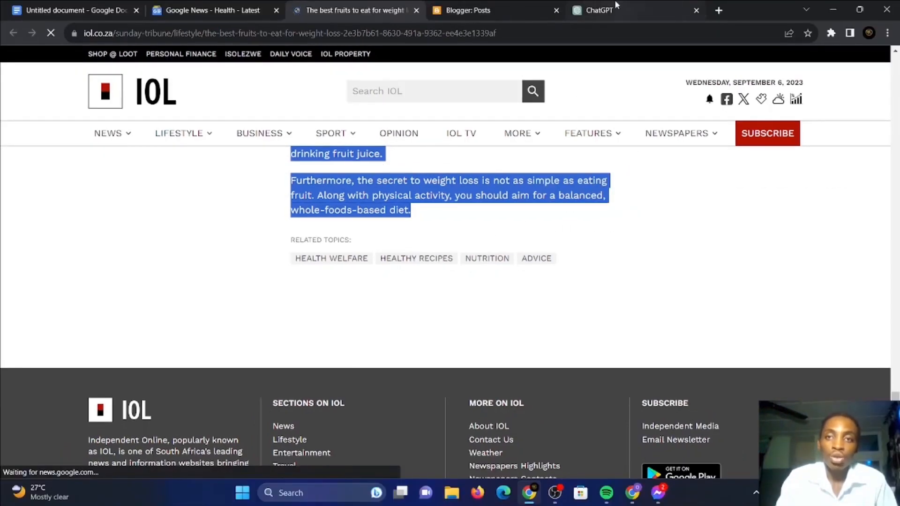
Step: Switch to ChatGPT, start a new chat and write the prompt "i want to reright the following article to become fully original"
{"action": "left_click", "coordinate": [626, 6]}
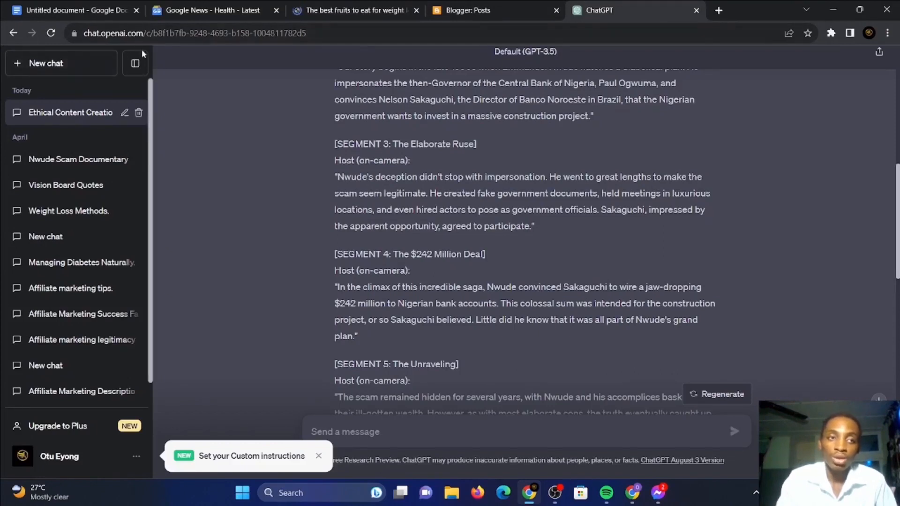
{"action": "left_click", "coordinate": [71, 66]}
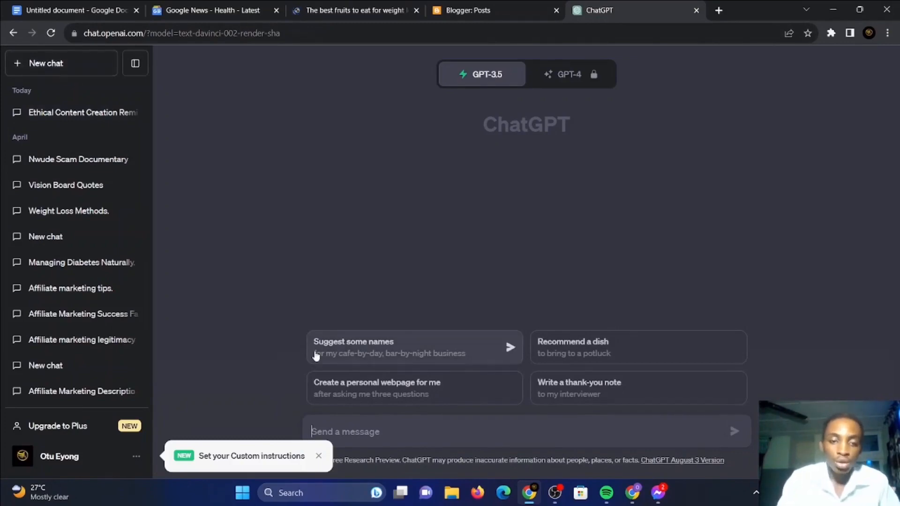
{"action": "type", "text": "i want to rerigh"}
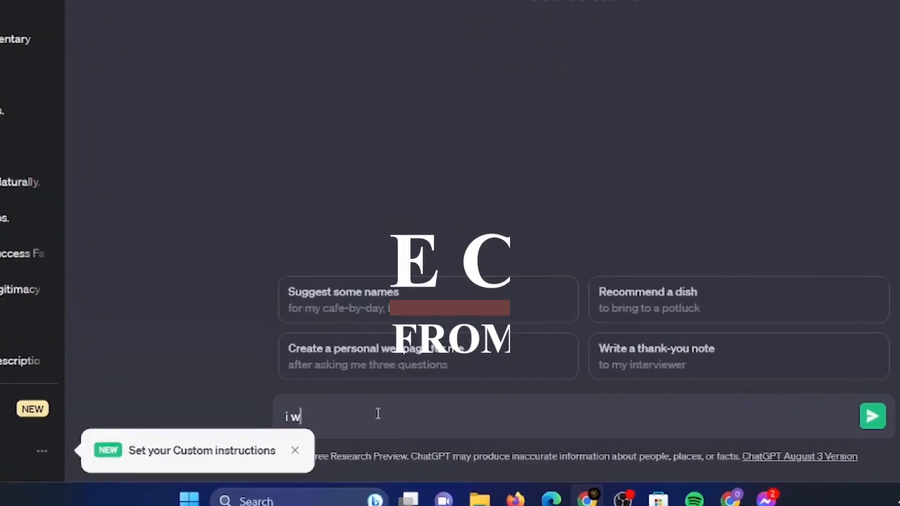
{"action": "type", "text": "t the "}
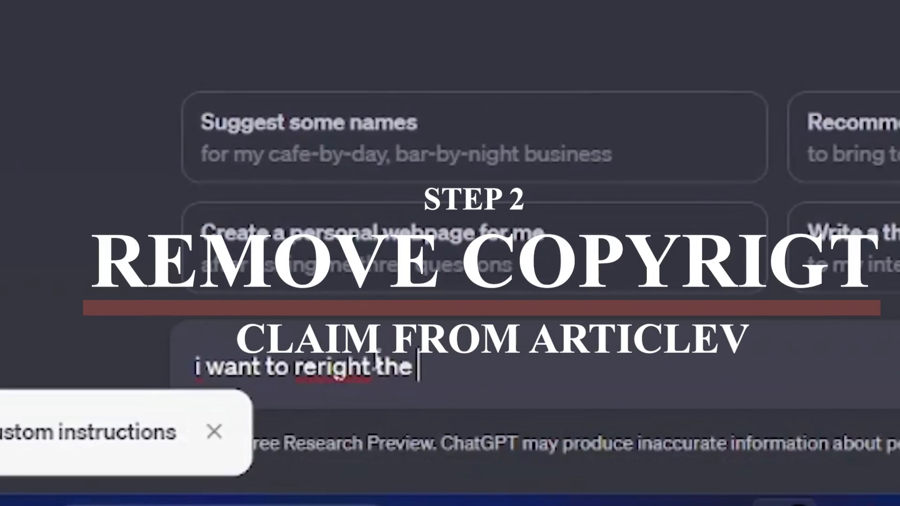
{"action": "type", "text": "following article "}
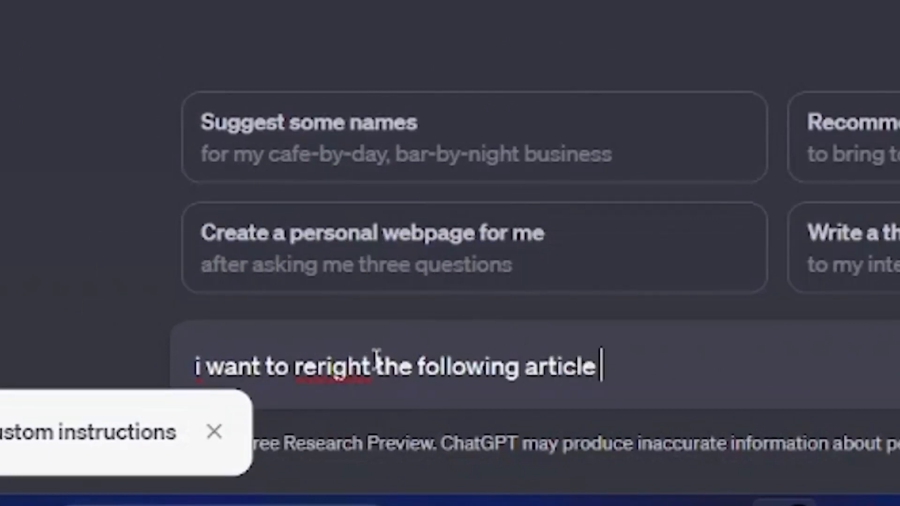
{"action": "type", "text": "to become fully original"}
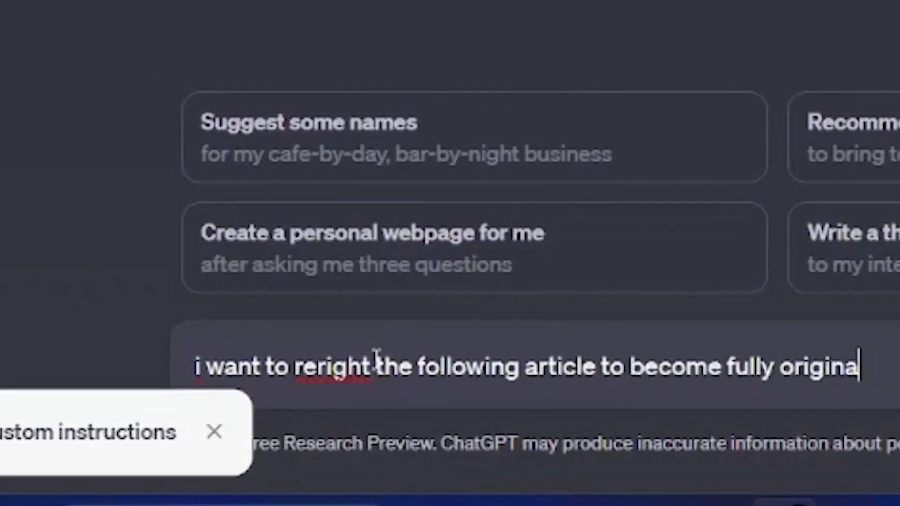
Step: Correct the misspelled word "reright" in the prompt to "rewrite"
{"action": "right_click", "coordinate": [328, 367]}
{"action": "key", "text": "Escape"}
{"action": "left_click", "coordinate": [338, 367]}
{"action": "key", "text": "BackSpace"}
{"action": "key", "text": "BackSpace"}
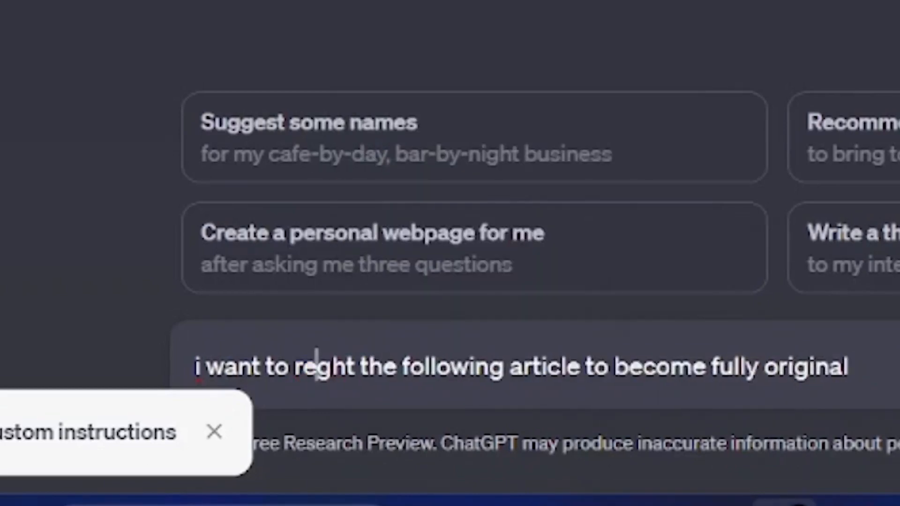
{"action": "type", "text": "wri"}
{"action": "key", "text": "Right"}
{"action": "key", "text": "Right"}
{"action": "key", "text": "BackSpace"}
{"action": "key", "text": "BackSpace"}
{"action": "key", "text": "Right"}
{"action": "type", "text": "e"}
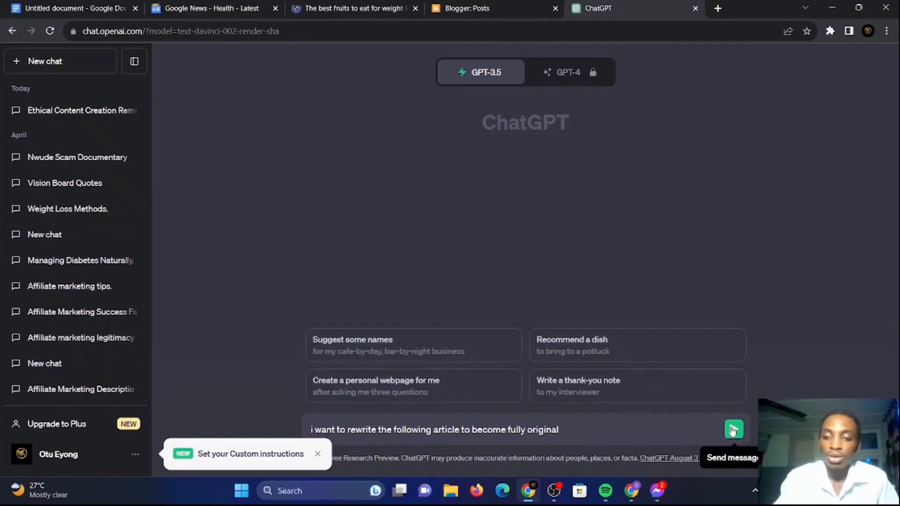
Step: Send the rewrite prompt, and submit the copied article text as the follow-up message
{"action": "left_click", "coordinate": [731, 427]}
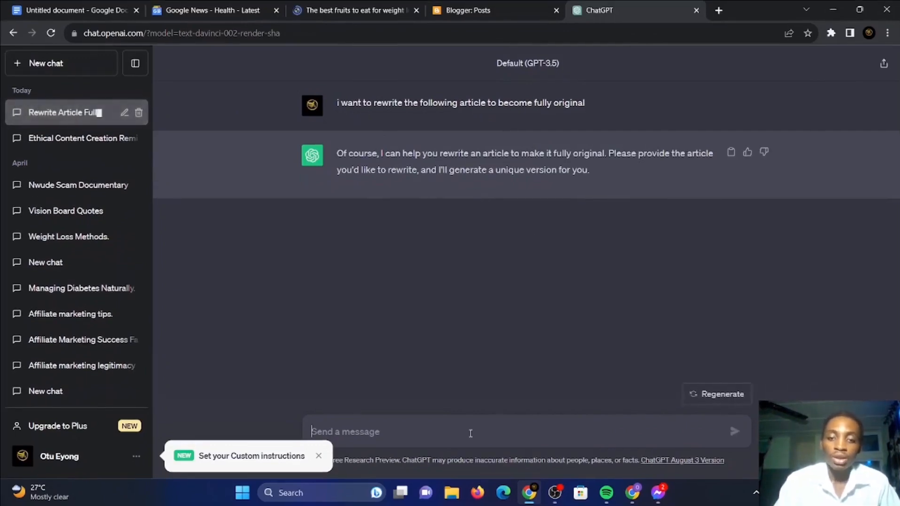
{"action": "key", "text": "ctrl+v"}
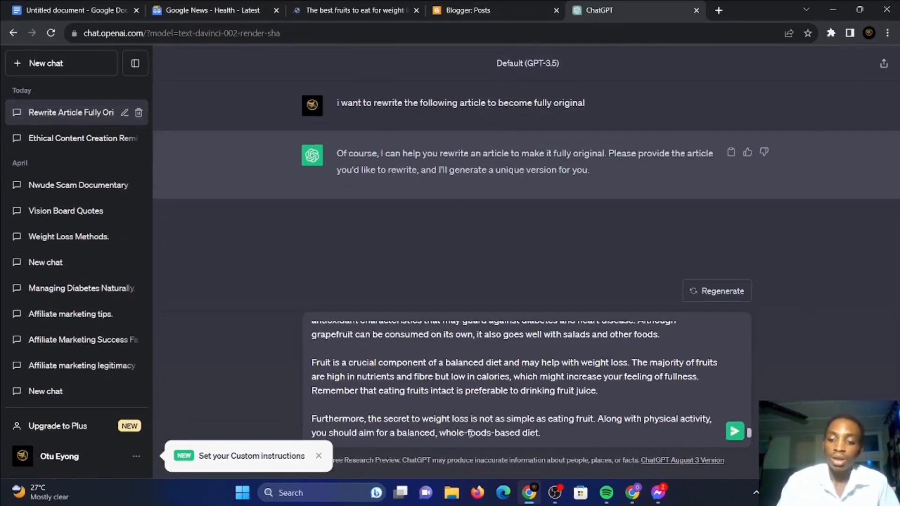
{"action": "key", "text": "Return"}
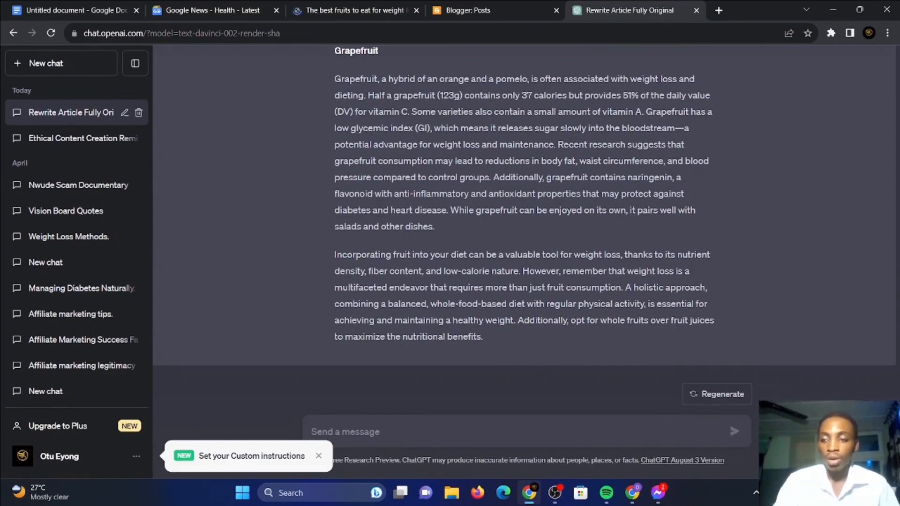
Step: Copy ChatGPT's entire rewritten article, from "Overcoming the temptation of dessert" to the final paragraph on nutritional benefits
{"action": "scroll", "coordinate": [524, 225], "scroll_direction": "up", "scroll_amount": 20}
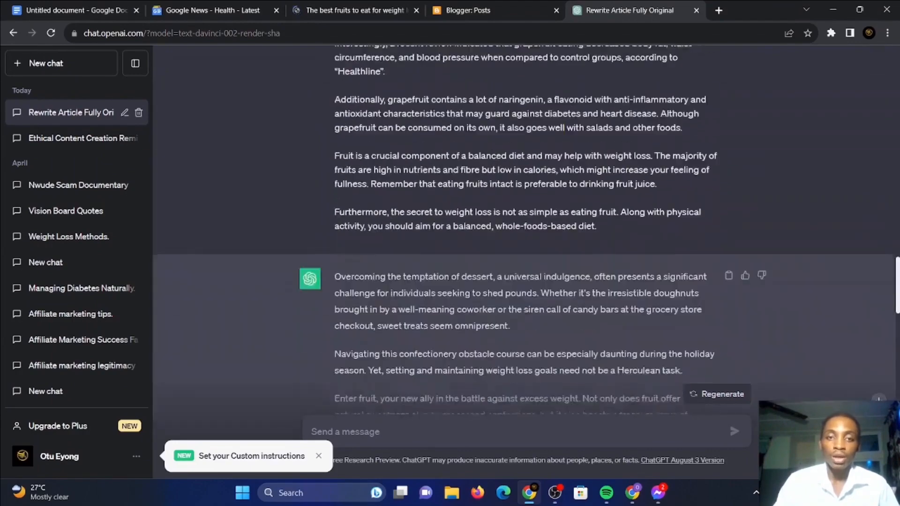
{"action": "scroll", "coordinate": [545, 252], "scroll_direction": "down", "scroll_amount": 5}
{"action": "scroll", "coordinate": [545, 252], "scroll_direction": "up", "scroll_amount": 6}
{"action": "scroll", "coordinate": [545, 253], "scroll_direction": "down", "scroll_amount": 4}
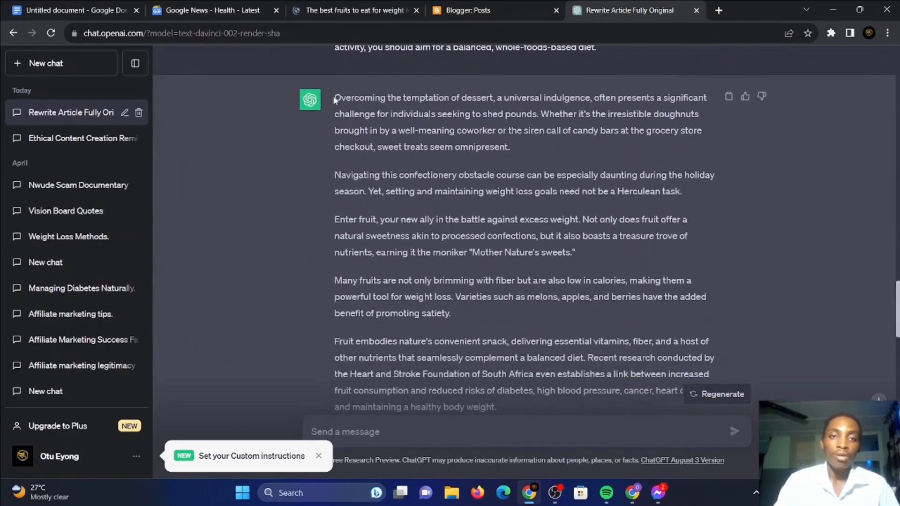
{"action": "left_click_drag", "start_coordinate": [335, 100], "coordinate": [657, 504]}
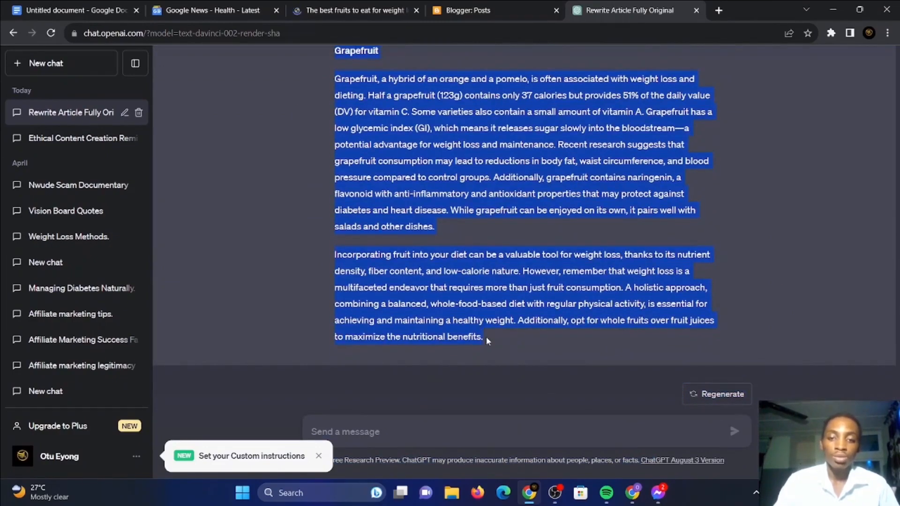
{"action": "right_click", "coordinate": [415, 267]}
{"action": "left_click", "coordinate": [436, 280]}
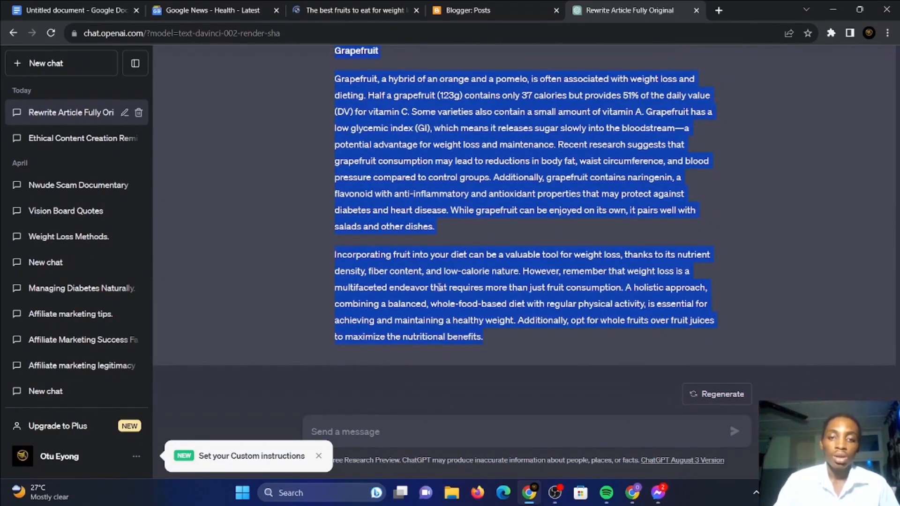
{"action": "right_click", "coordinate": [430, 272]}
{"action": "left_click", "coordinate": [462, 284]}
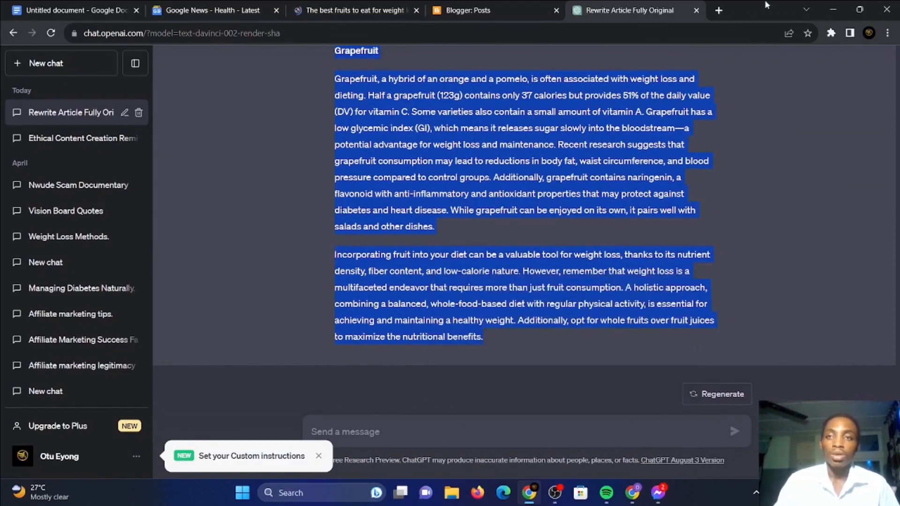
Step: Search the web for "seotool" in a new tab and open the SmallSEOTools Plagiarism Checker
{"action": "left_click", "coordinate": [717, 10]}
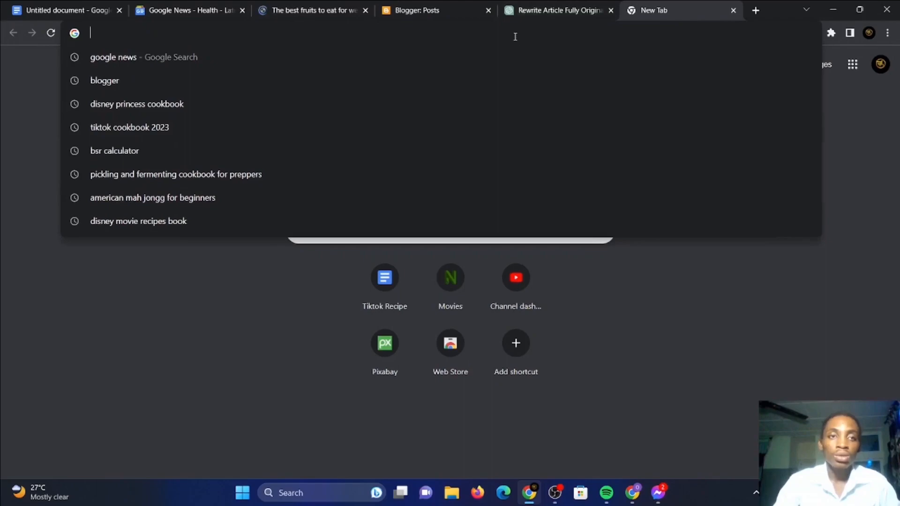
{"action": "type", "text": "seo"}
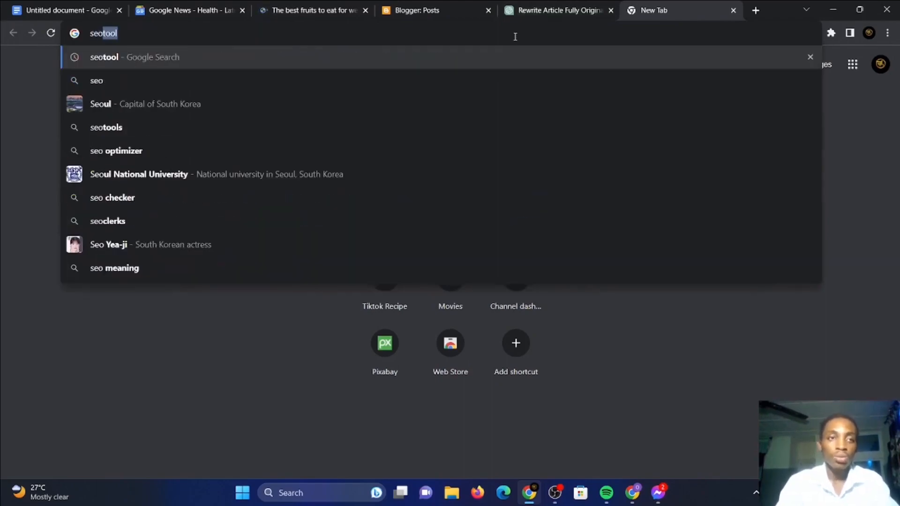
{"action": "type", "text": "tool"}
{"action": "key", "text": "Return"}
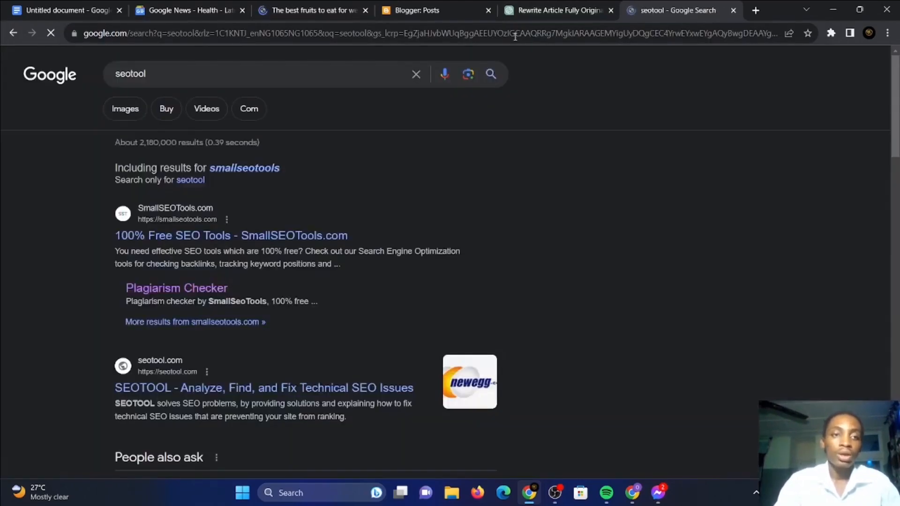
{"action": "left_click", "coordinate": [167, 297]}
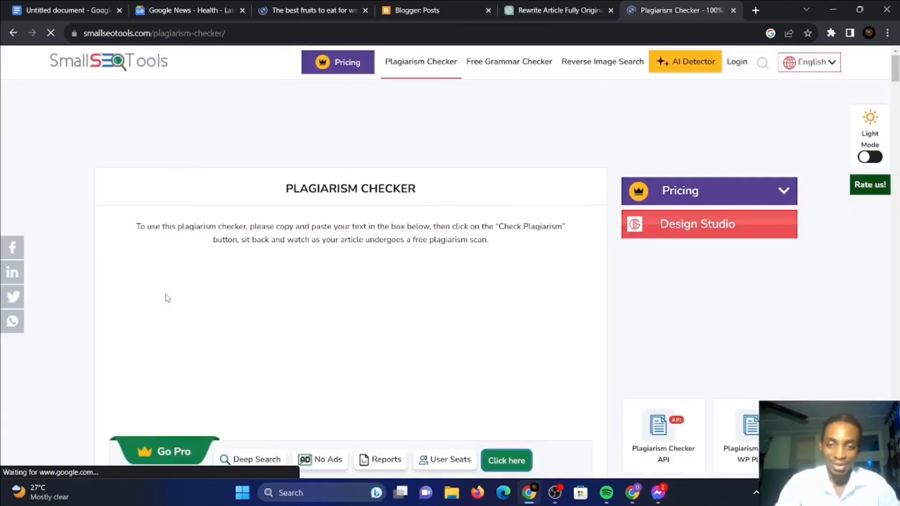
Step: Paste the rewritten article into the plagiarism checker, run the plagiarism check, and block the site's notifications
{"action": "left_click_drag", "start_coordinate": [899, 67], "coordinate": [899, 88]}
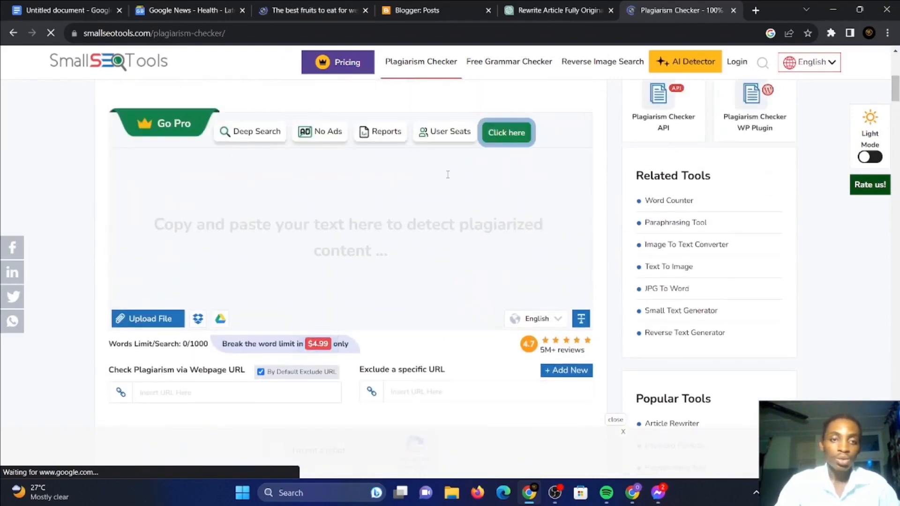
{"action": "left_click", "coordinate": [426, 204]}
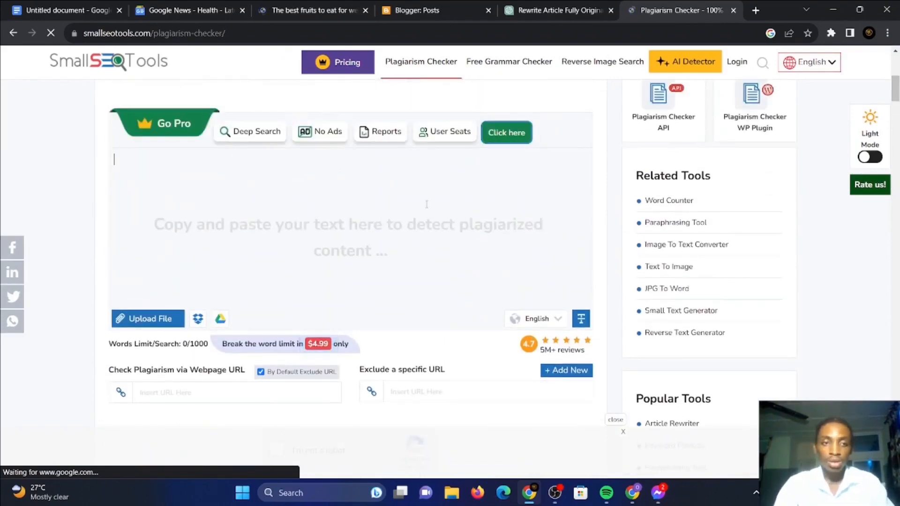
{"action": "key", "text": "ctrl+v"}
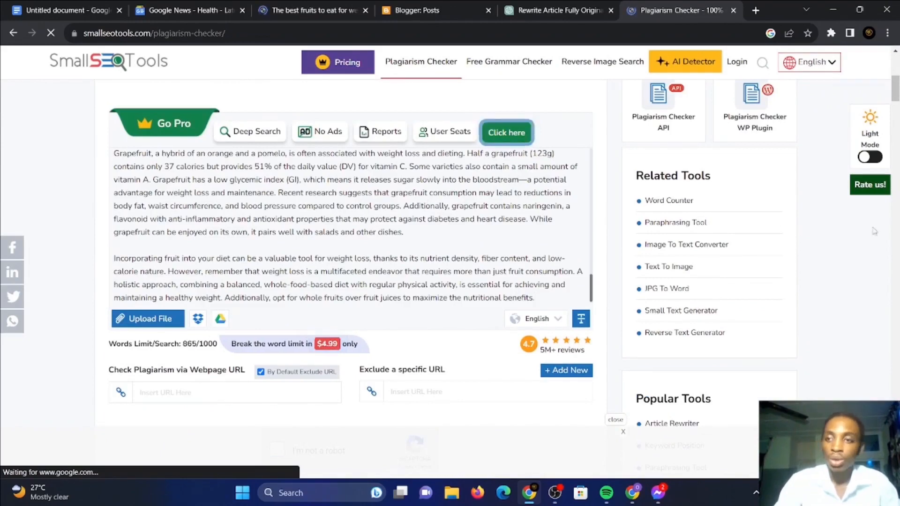
{"action": "scroll", "coordinate": [328, 235], "scroll_direction": "down", "scroll_amount": 8}
{"action": "scroll", "coordinate": [269, 272], "scroll_direction": "up", "scroll_amount": 4}
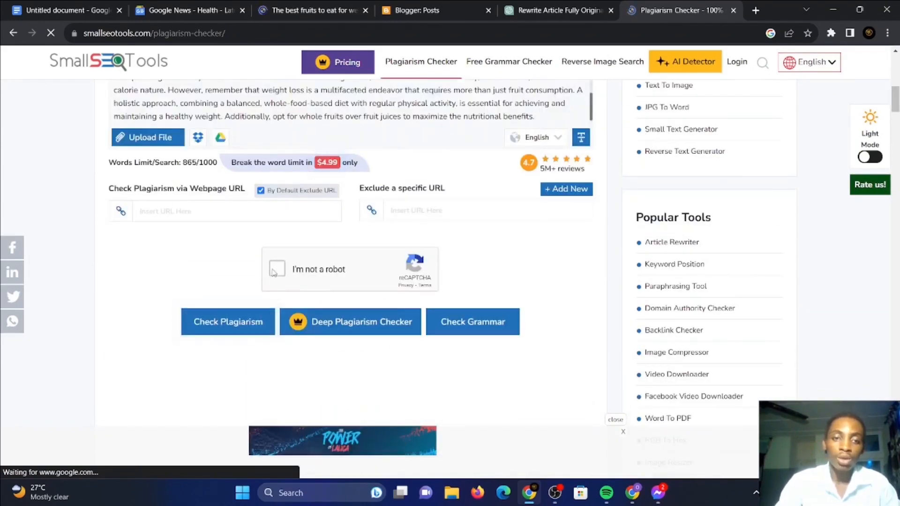
{"action": "left_click", "coordinate": [255, 322]}
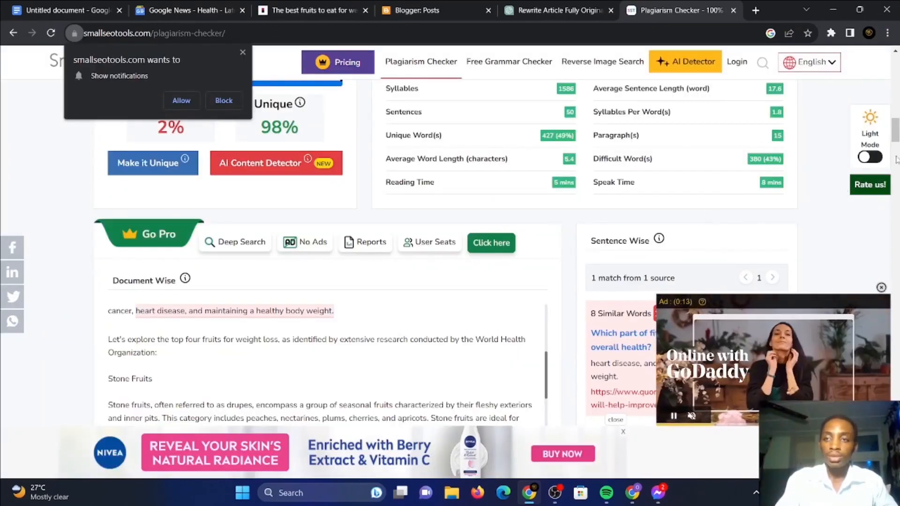
{"action": "left_click", "coordinate": [224, 100]}
Step: Examine the plagiarism report, including the plagiarism and unique scores, the highlighted passage in the article and its matched source
{"action": "scroll", "coordinate": [896, 136], "scroll_direction": "up", "scroll_amount": 2}
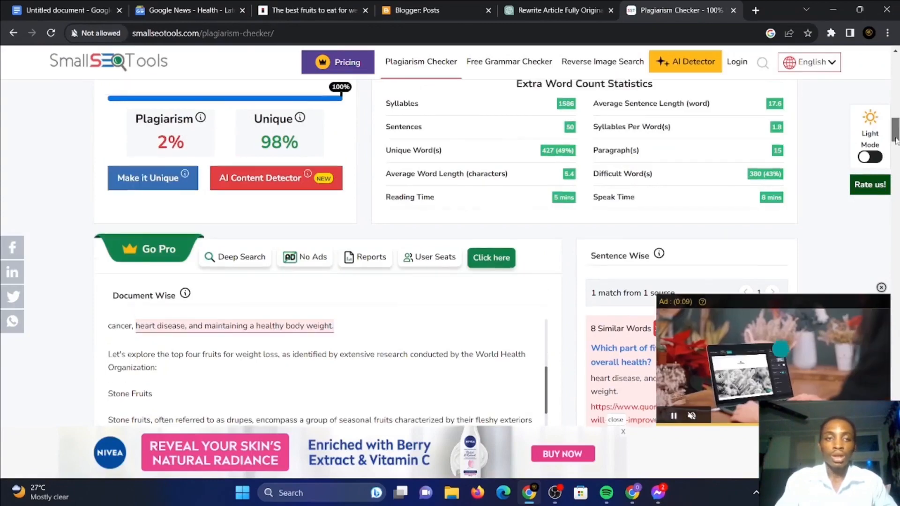
{"action": "left_click_drag", "start_coordinate": [898, 138], "coordinate": [897, 138]}
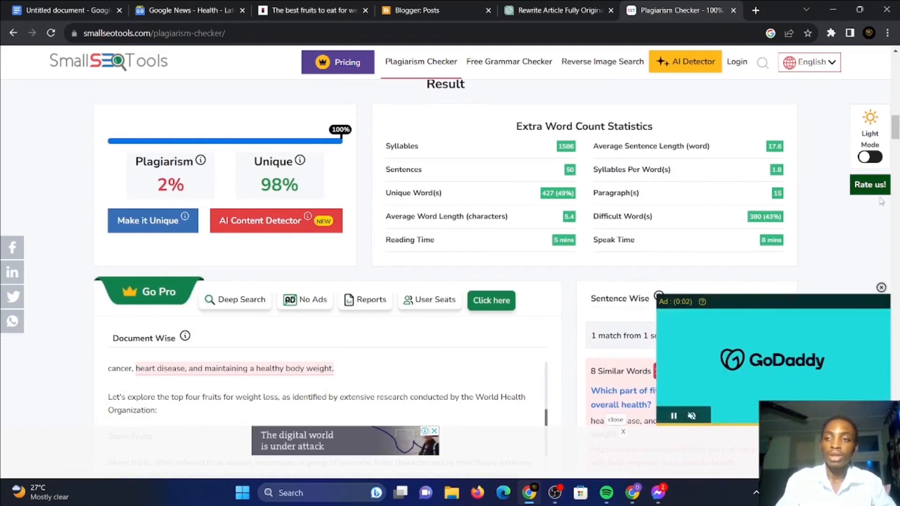
{"action": "scroll", "coordinate": [897, 142], "scroll_direction": "down", "scroll_amount": 4}
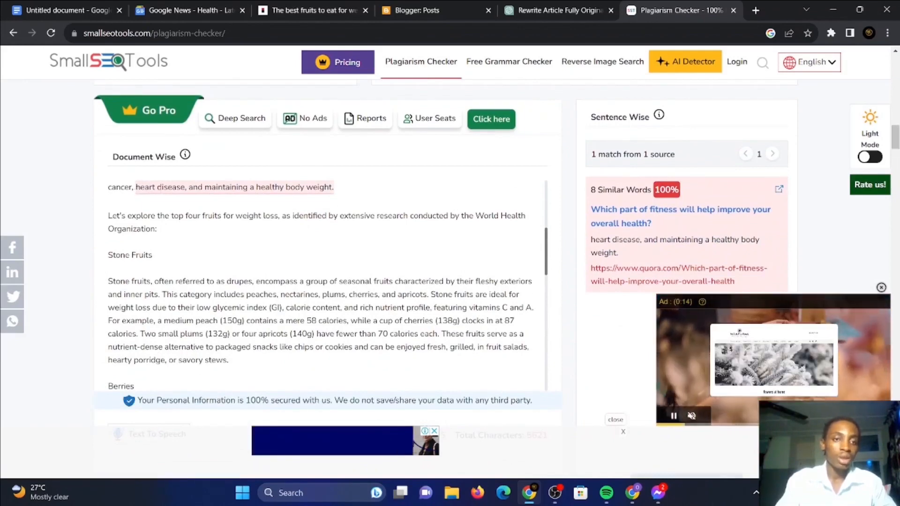
{"action": "right_click", "coordinate": [196, 192]}
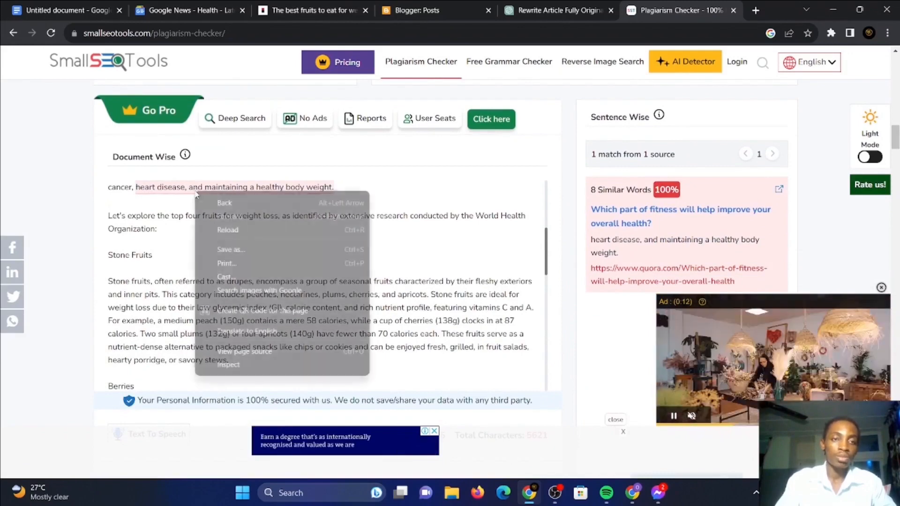
{"action": "left_click_drag", "start_coordinate": [157, 190], "coordinate": [164, 187]}
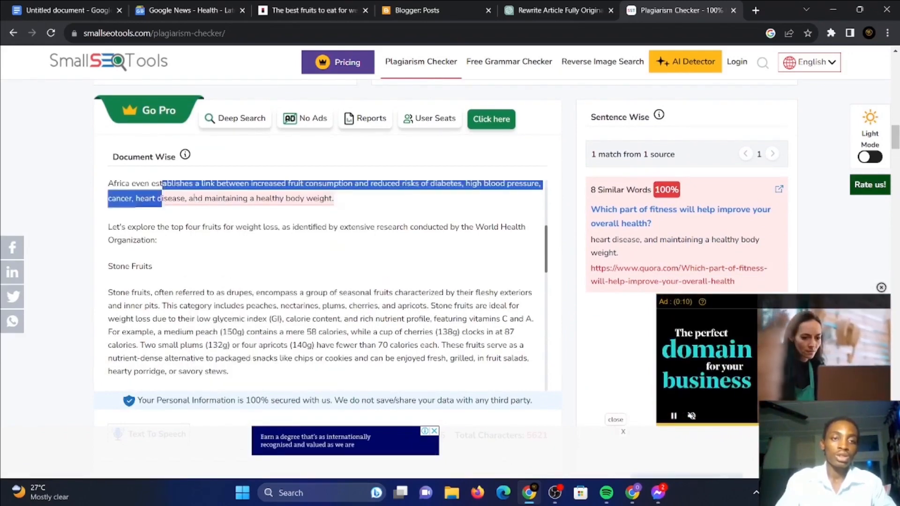
{"action": "left_click", "coordinate": [231, 213]}
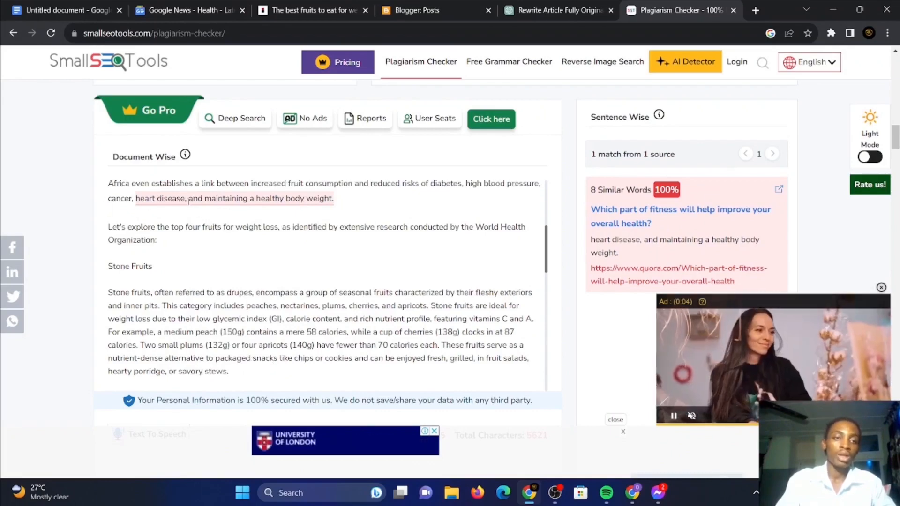
{"action": "scroll", "coordinate": [201, 330], "scroll_direction": "up", "scroll_amount": 3}
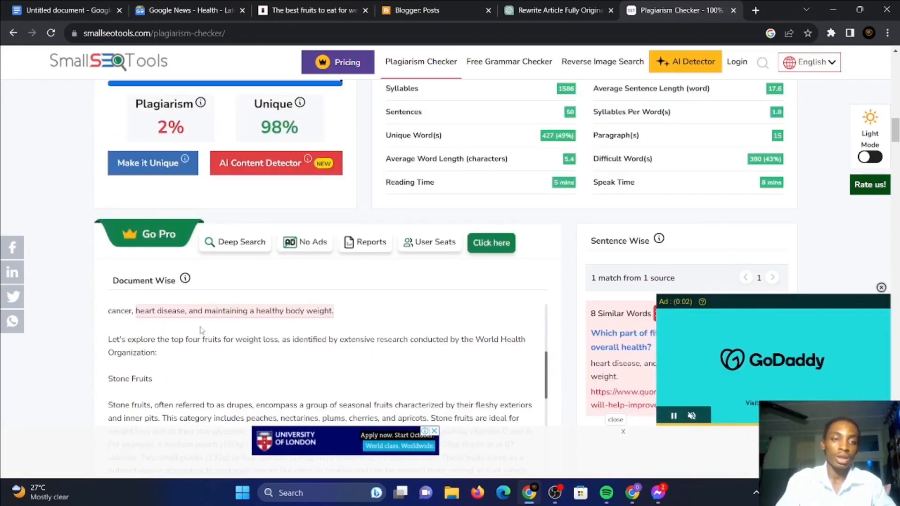
{"action": "left_click_drag", "start_coordinate": [184, 312], "coordinate": [138, 383]}
{"action": "scroll", "coordinate": [139, 384], "scroll_direction": "down", "scroll_amount": 2}
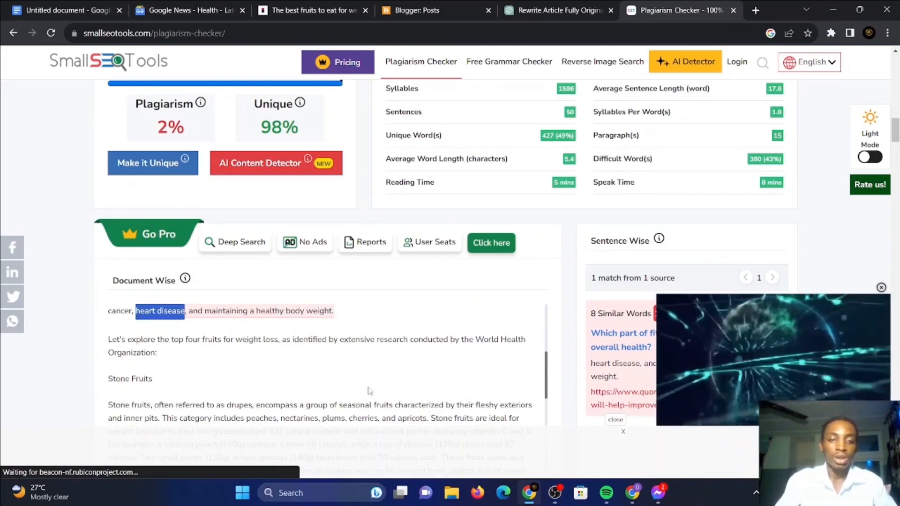
{"action": "left_click", "coordinate": [441, 355]}
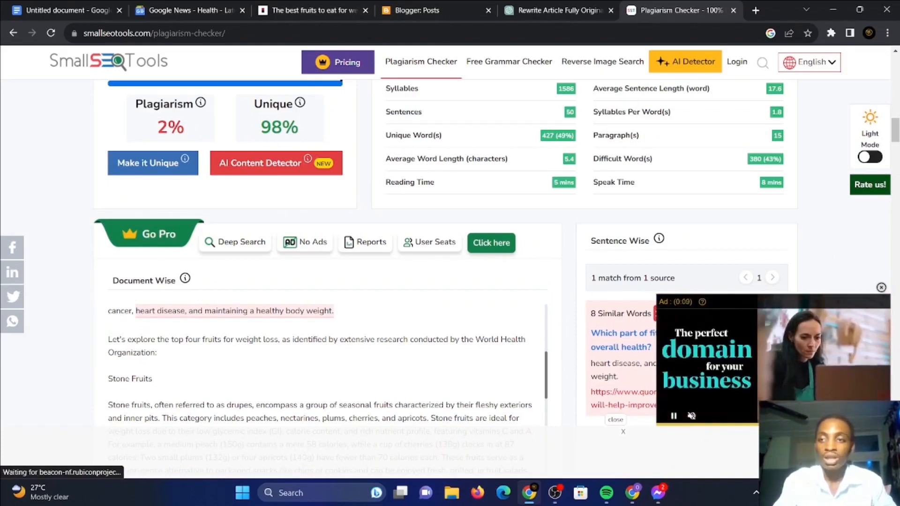
{"action": "scroll", "coordinate": [450, 263], "scroll_direction": "down", "scroll_amount": 7}
{"action": "scroll", "coordinate": [450, 263], "scroll_direction": "up", "scroll_amount": 7}
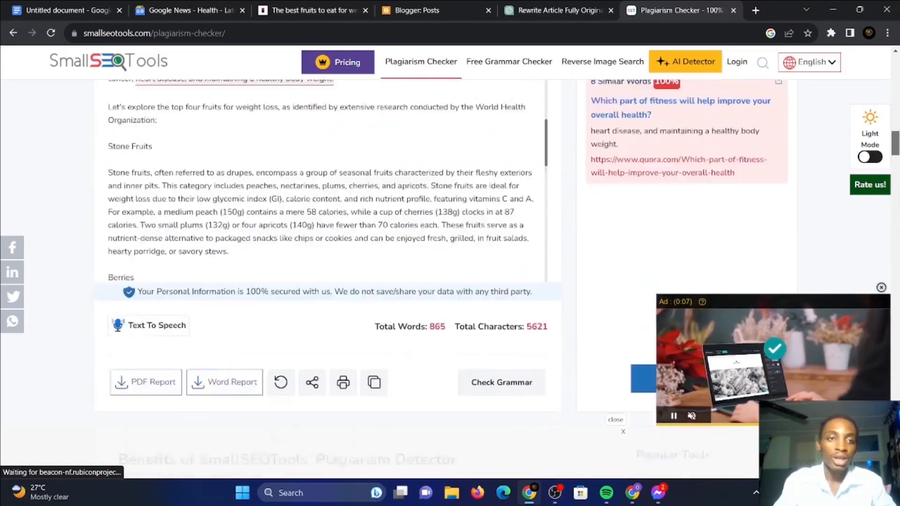
{"action": "scroll", "coordinate": [450, 262], "scroll_direction": "down", "scroll_amount": 1}
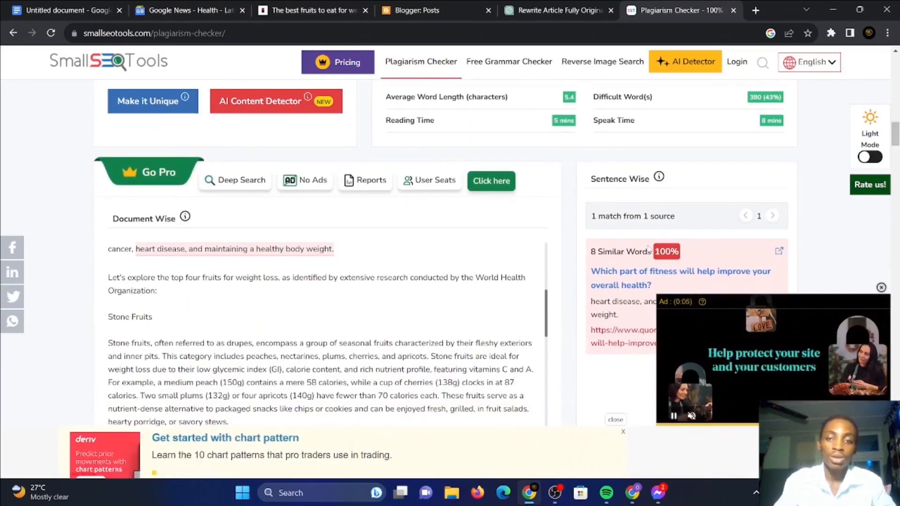
{"action": "left_click_drag", "start_coordinate": [548, 323], "coordinate": [551, 265]}
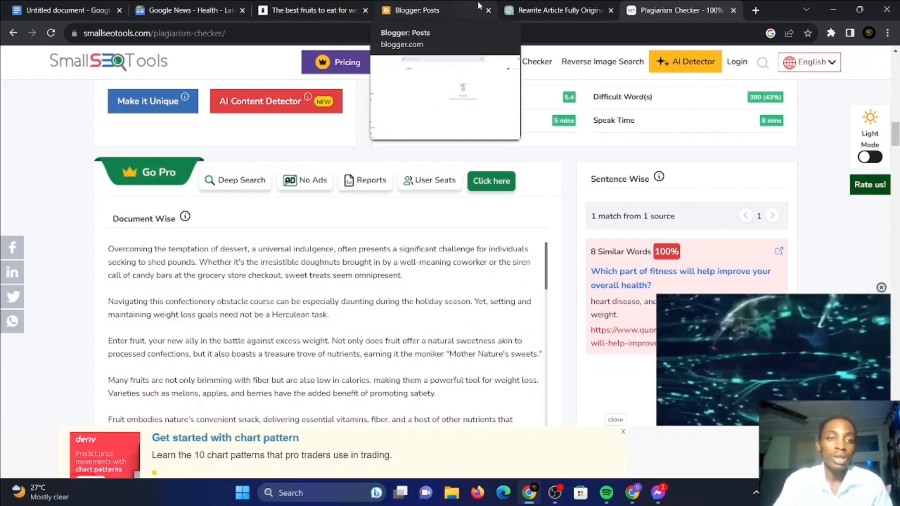
Step: Switch to Blogger, start a new blog and give it the title "health2day"
{"action": "left_click", "coordinate": [423, 10]}
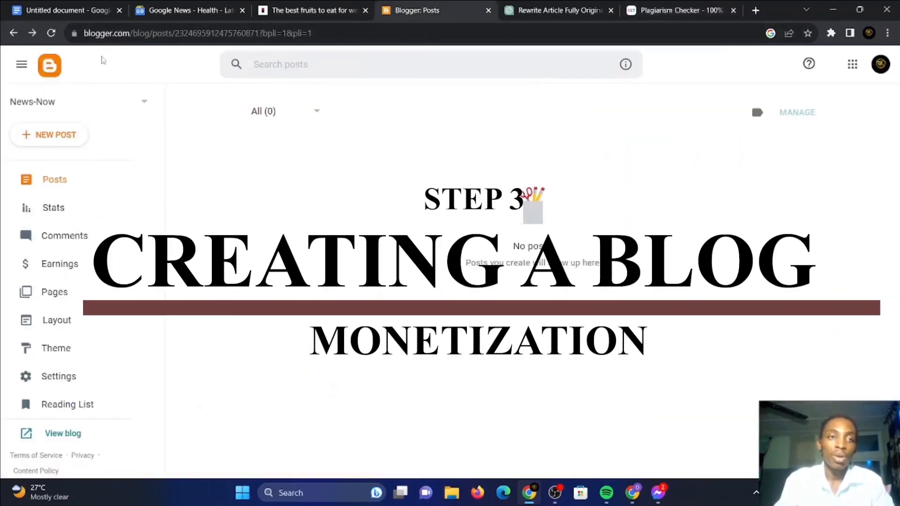
{"action": "left_click", "coordinate": [105, 34]}
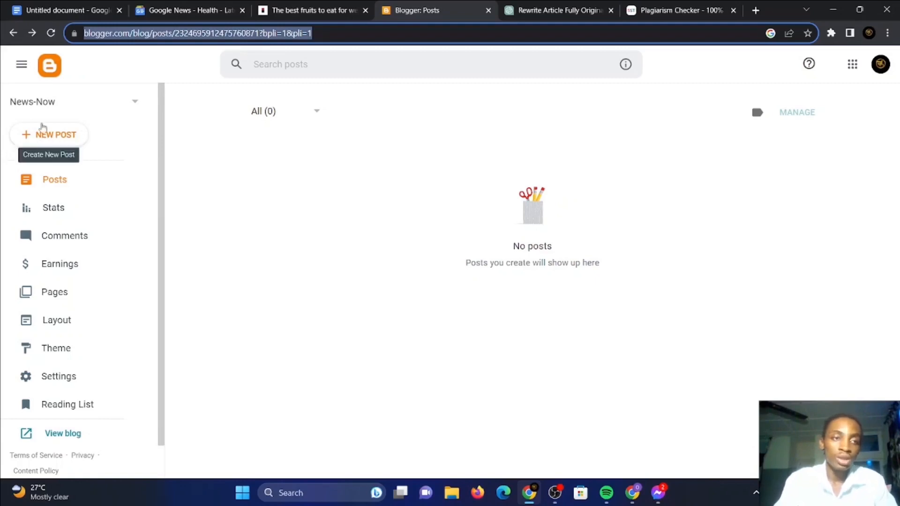
{"action": "left_click", "coordinate": [92, 105]}
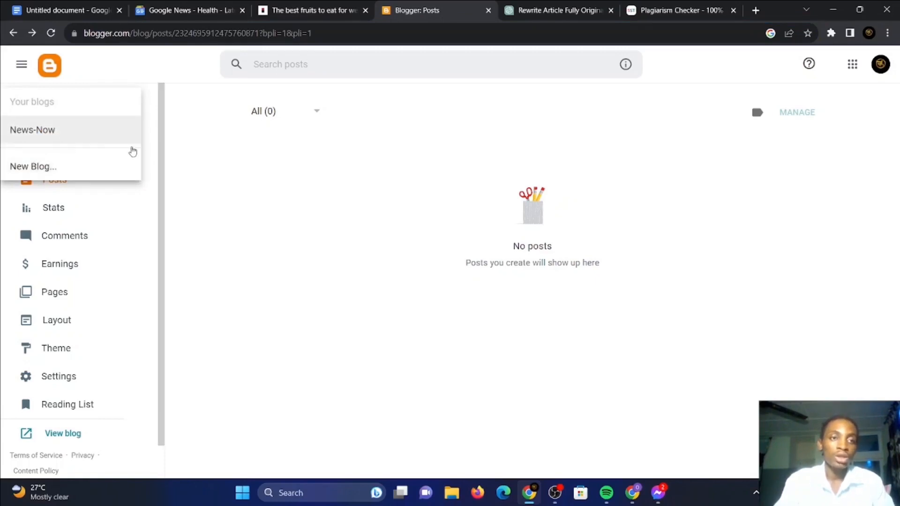
{"action": "left_click", "coordinate": [145, 148]}
{"action": "left_click", "coordinate": [137, 113]}
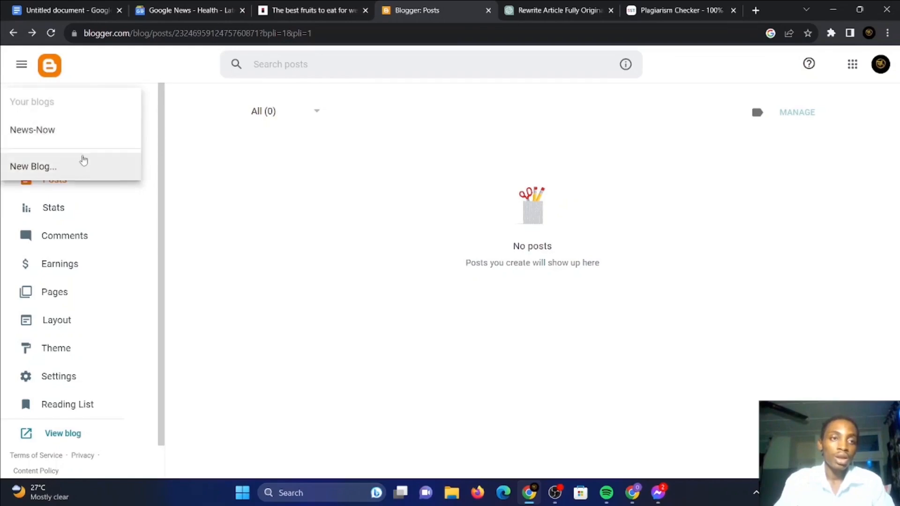
{"action": "left_click", "coordinate": [46, 168]}
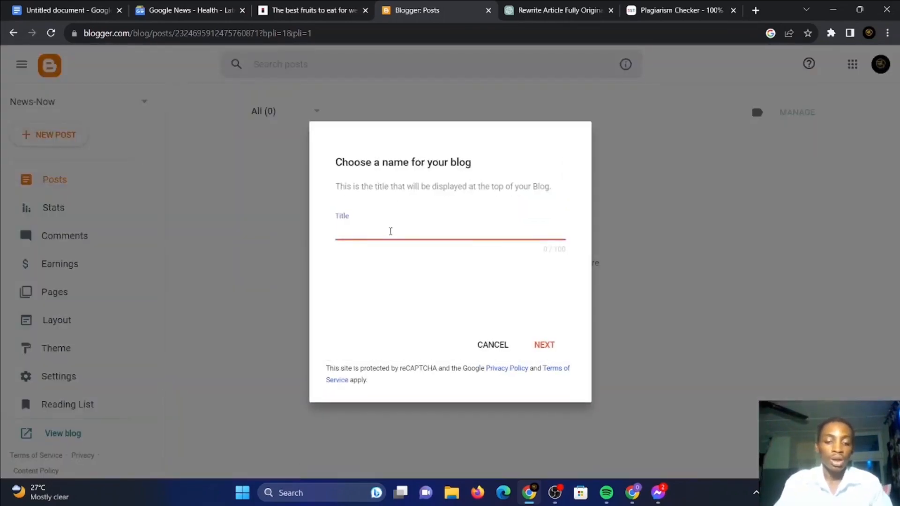
{"action": "type", "text": "health2day"}
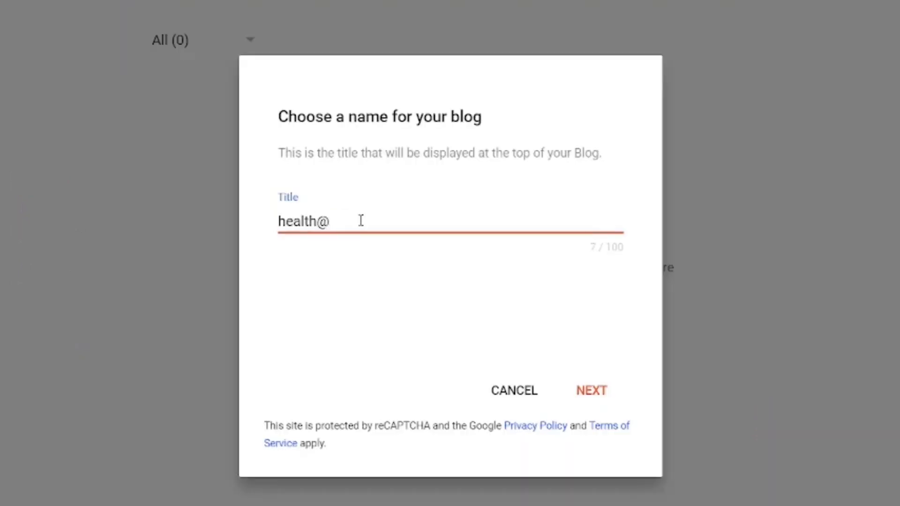
{"action": "key", "text": "Return"}
Step: Try "health2day" and a variant with "tip", "healthtip2day", as the new blog's blogspot.com address
{"action": "left_click", "coordinate": [345, 221]}
{"action": "type", "text": "he"}
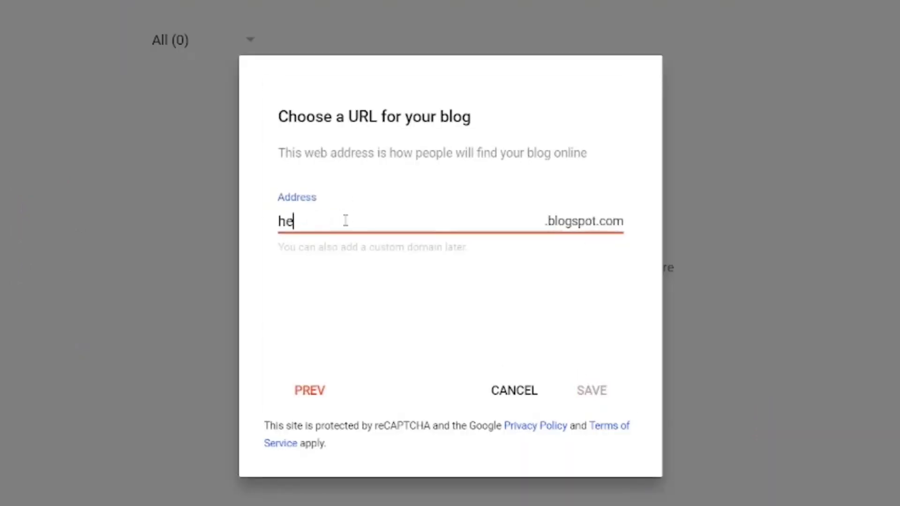
{"action": "type", "text": "alth2day"}
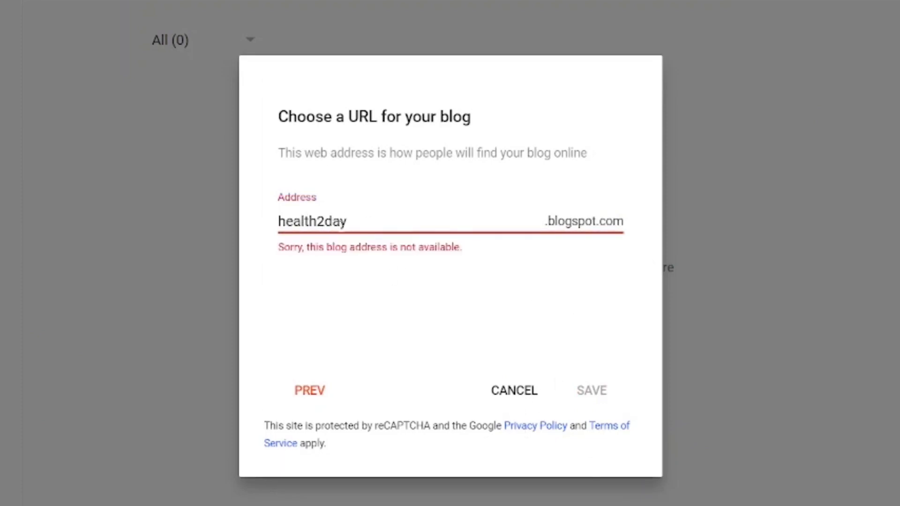
{"action": "type", "text": "tips"}
{"action": "key", "text": "BackSpace"}
{"action": "key", "text": "BackSpace"}
{"action": "key", "text": "BackSpace"}
{"action": "key", "text": "BackSpace"}
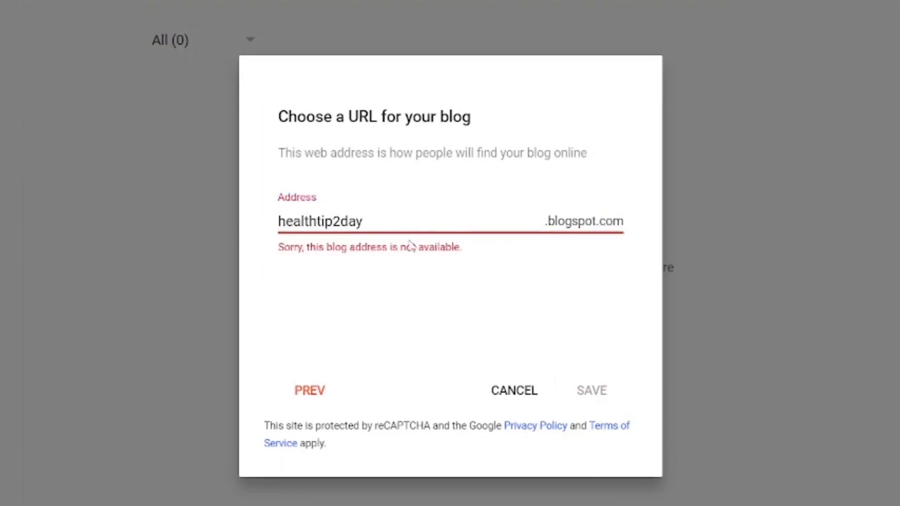
Step: Set the blog's address to "healthy2daytips" on blogspot.com and save the new blog
{"action": "type", "text": "y"}
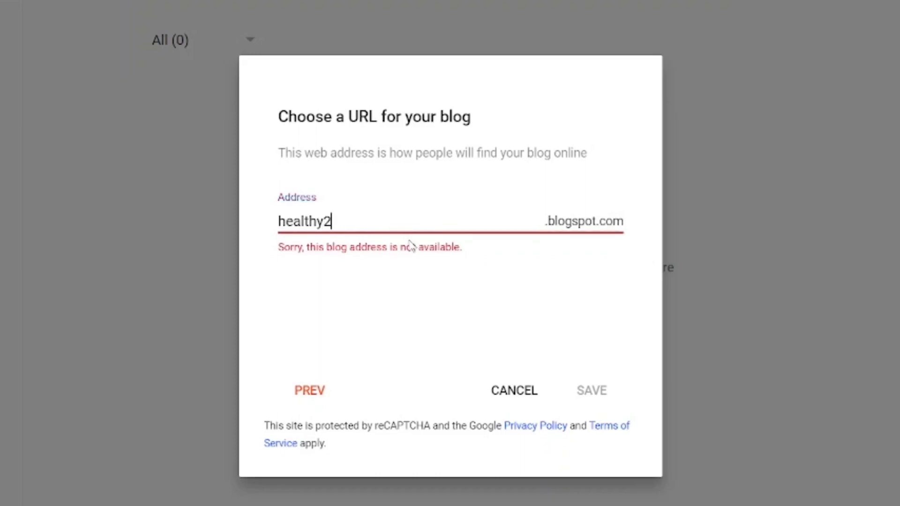
{"action": "left_click_drag", "start_coordinate": [343, 221], "coordinate": [278, 221]}
{"action": "left_click", "coordinate": [341, 226]}
{"action": "key", "text": "BackSpace"}
{"action": "type", "text": "2"}
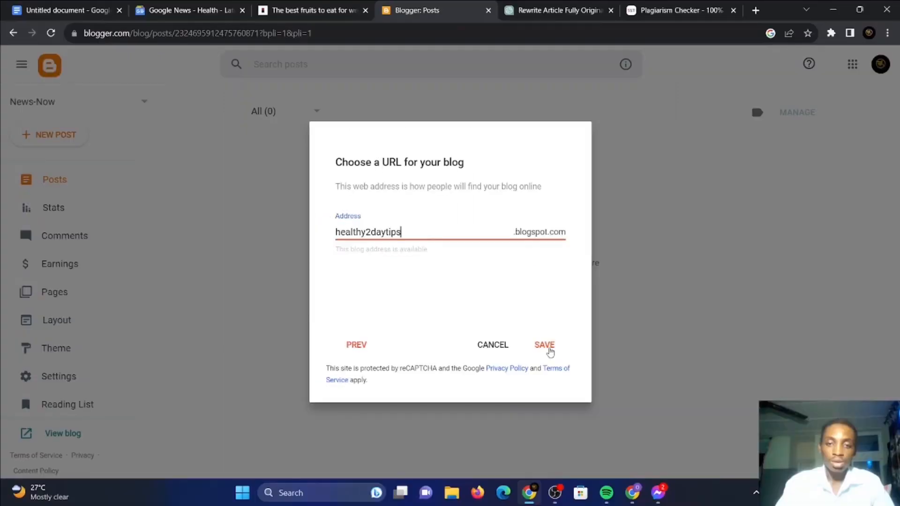
{"action": "left_click", "coordinate": [595, 394]}
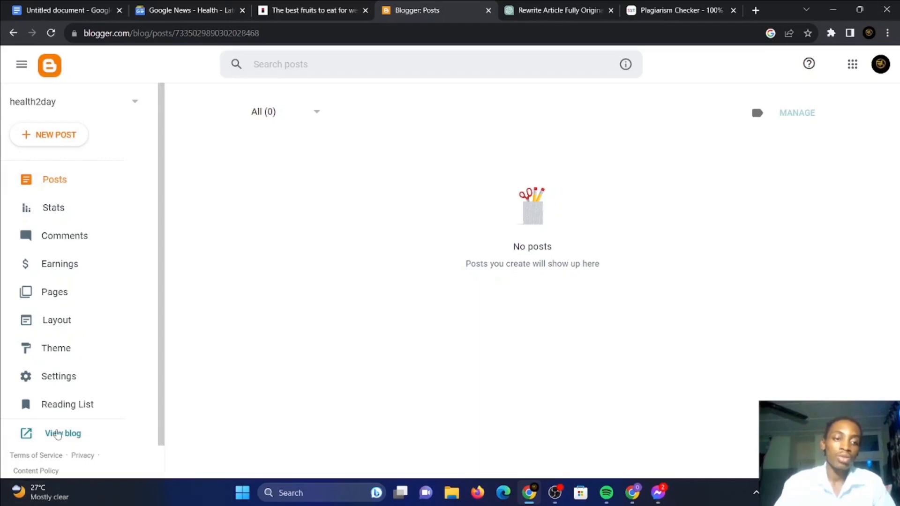
Step: Open the new blog's public page in a separate tab and view it
{"action": "right_click", "coordinate": [57, 435]}
{"action": "left_click", "coordinate": [106, 329]}
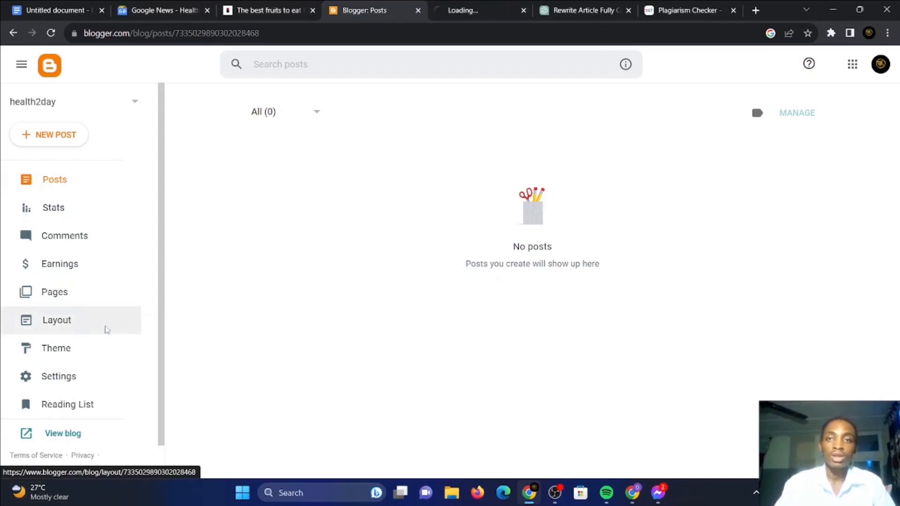
{"action": "left_click", "coordinate": [470, 9]}
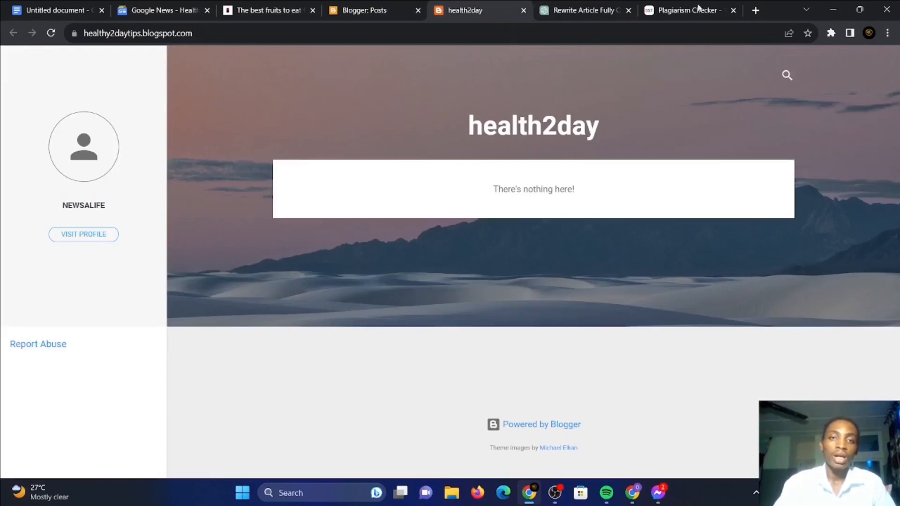
{"action": "left_click", "coordinate": [367, 9]}
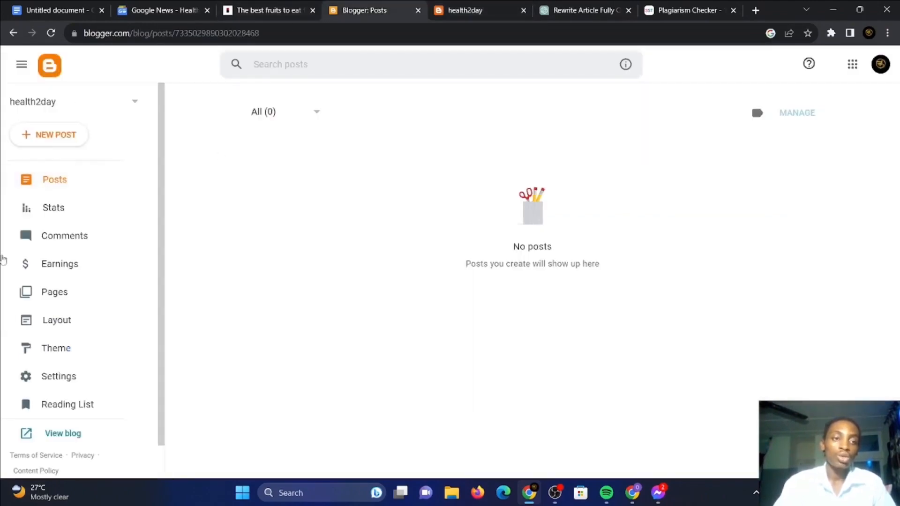
{"action": "left_click", "coordinate": [486, 6]}
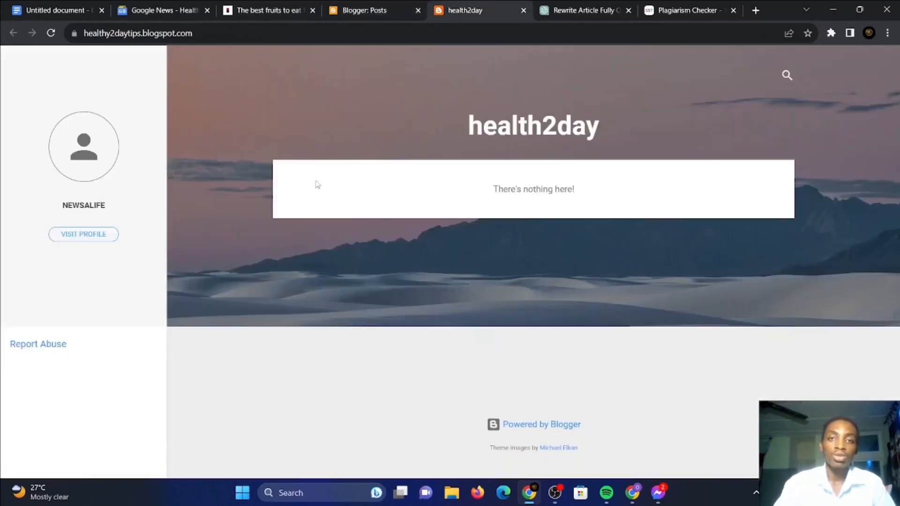
{"action": "left_click", "coordinate": [367, 9]}
{"action": "left_click", "coordinate": [442, 6]}
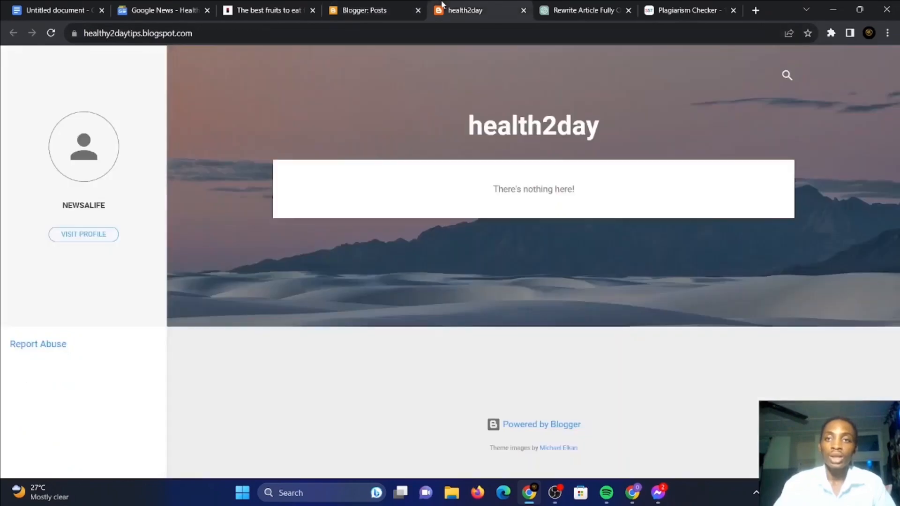
Step: Reuse the plagiarism checker's browser tab to search Google for "blogger theme free download"
{"action": "left_click", "coordinate": [707, 10]}
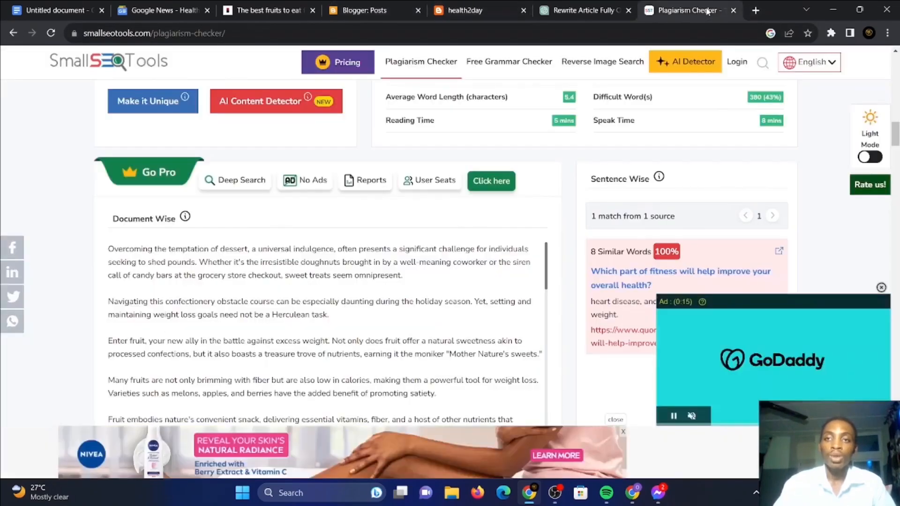
{"action": "left_click", "coordinate": [603, 32]}
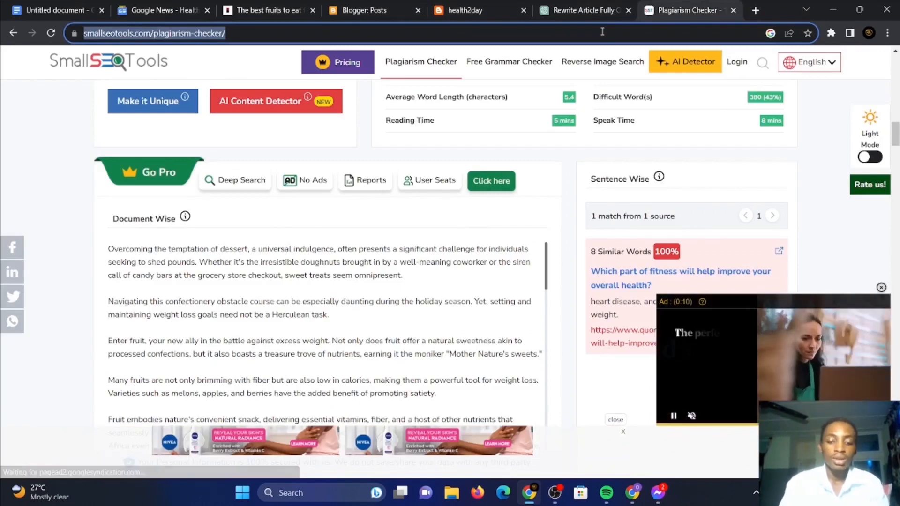
{"action": "type", "text": "blogge"}
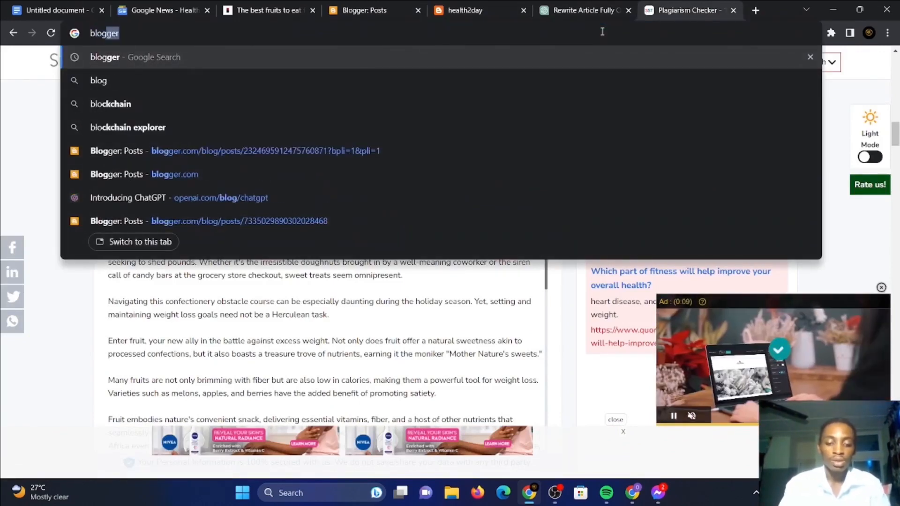
{"action": "type", "text": "rs "}
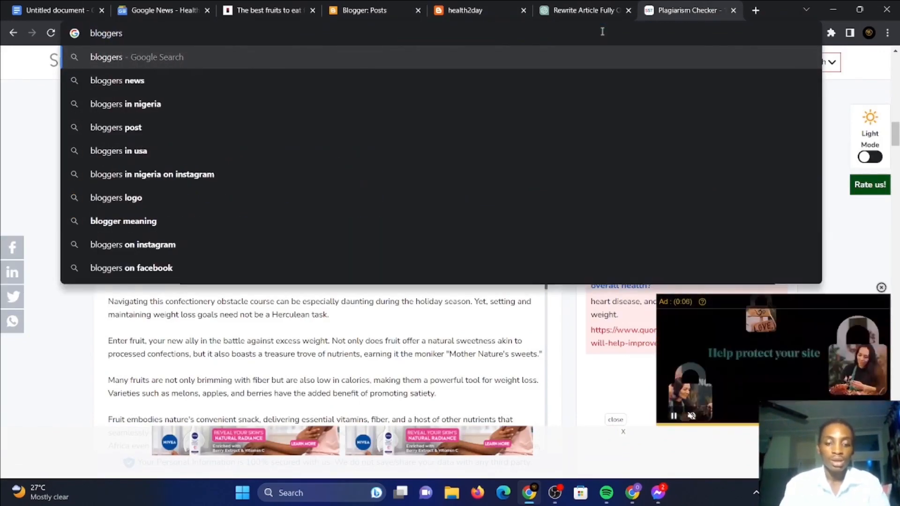
{"action": "type", "text": "theme "}
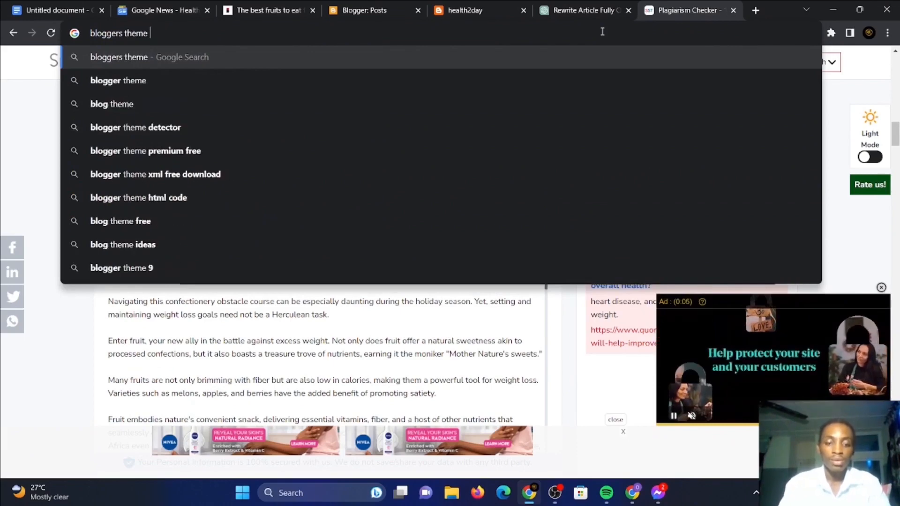
{"action": "type", "text": "free d"}
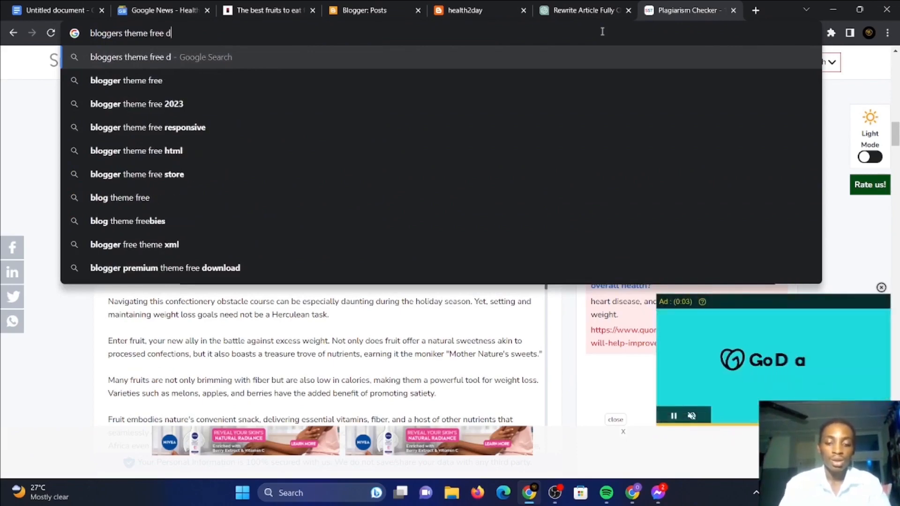
{"action": "type", "text": "ownl"}
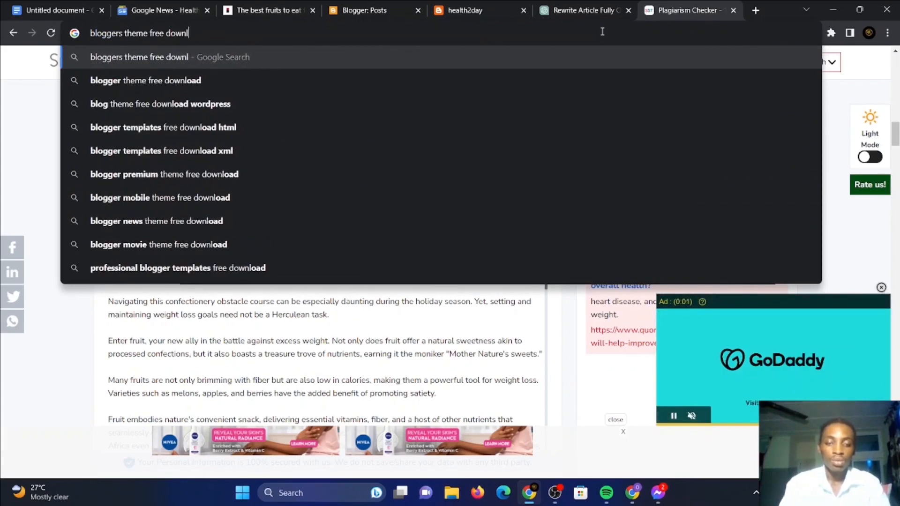
{"action": "key", "text": "Down"}
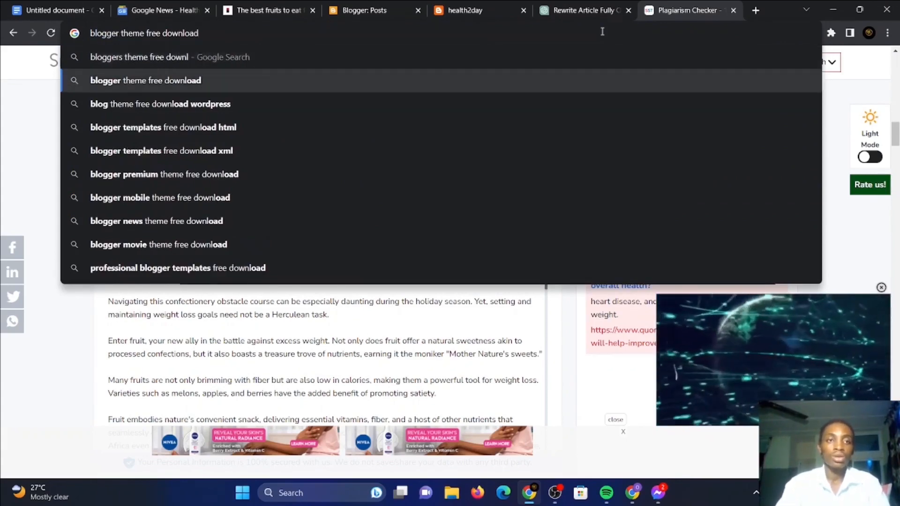
{"action": "key", "text": "Return"}
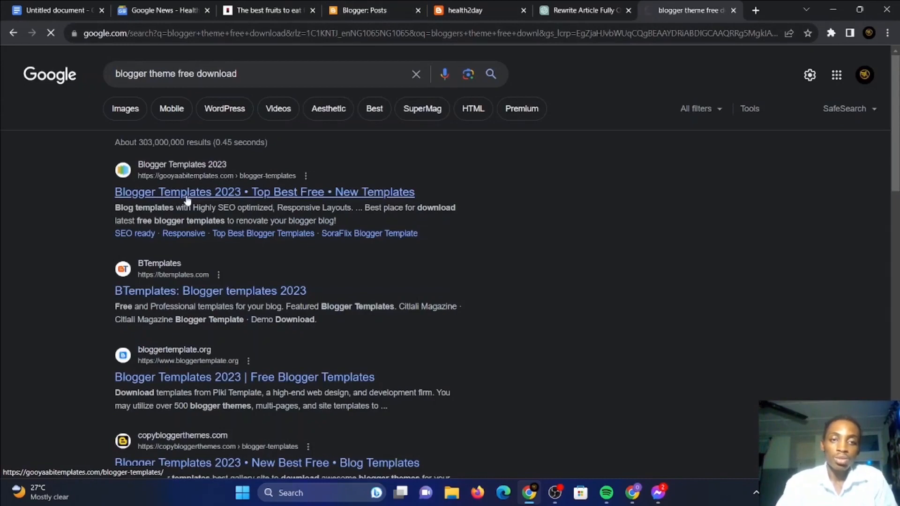
Step: Open the bloggertemplate.org search result and browse its gallery of Blogger templates
{"action": "left_click", "coordinate": [242, 378]}
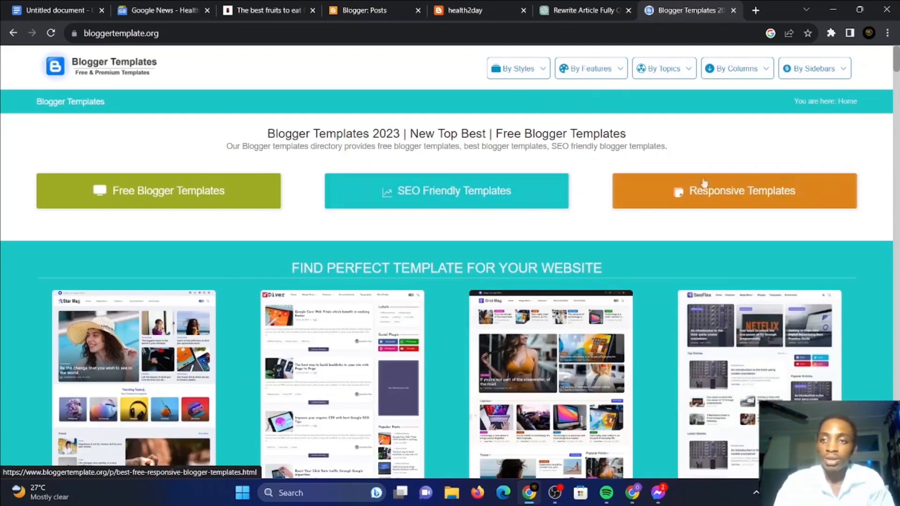
{"action": "scroll", "coordinate": [703, 188], "scroll_direction": "down", "scroll_amount": 2}
{"action": "scroll", "coordinate": [450, 262], "scroll_direction": "down", "scroll_amount": 4}
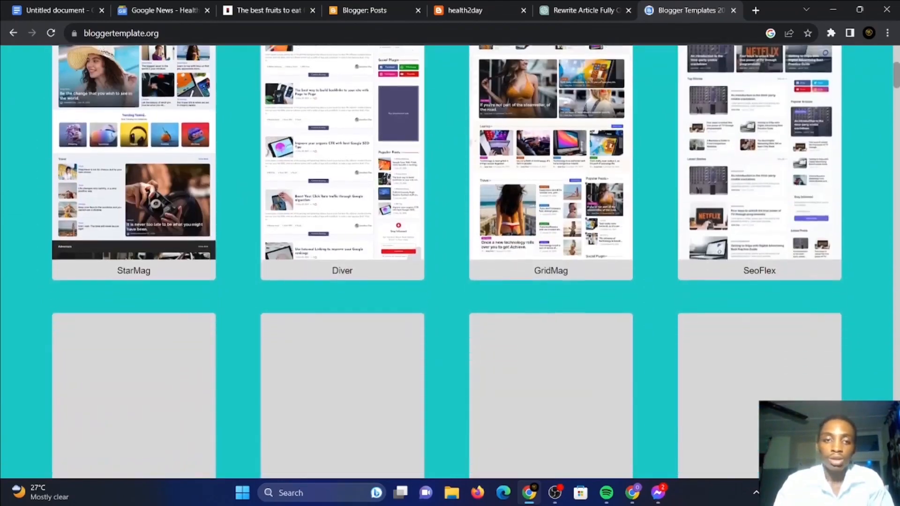
{"action": "scroll", "coordinate": [450, 262], "scroll_direction": "up", "scroll_amount": 4}
{"action": "scroll", "coordinate": [450, 262], "scroll_direction": "down", "scroll_amount": 2}
{"action": "scroll", "coordinate": [450, 263], "scroll_direction": "down", "scroll_amount": 1}
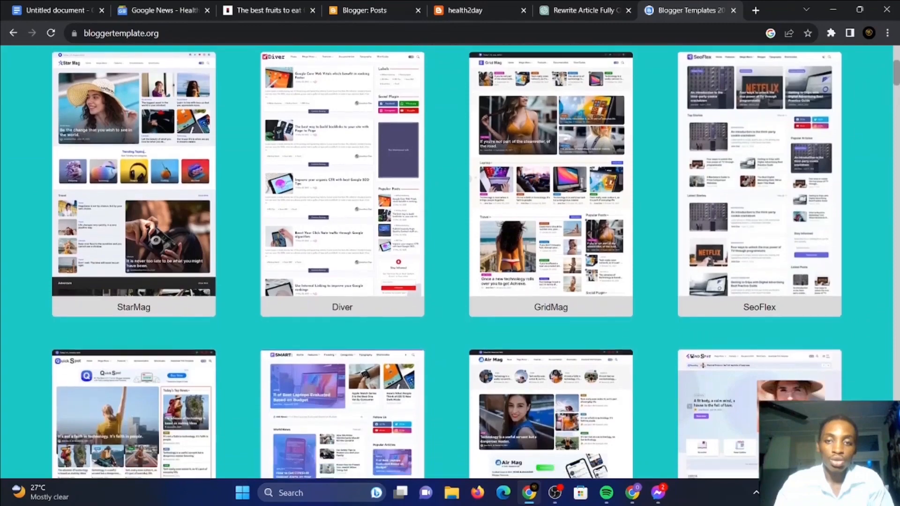
{"action": "scroll", "coordinate": [450, 263], "scroll_direction": "up", "scroll_amount": 2}
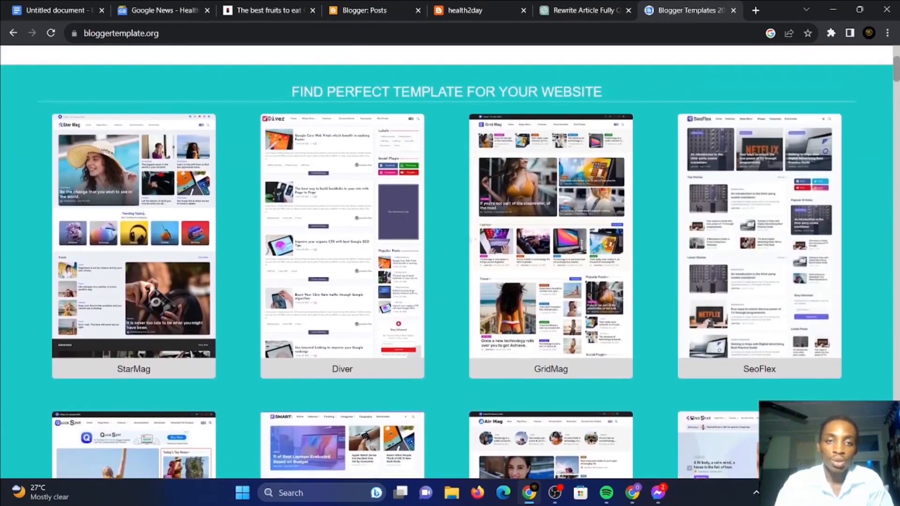
{"action": "scroll", "coordinate": [199, 441], "scroll_direction": "down", "scroll_amount": 2}
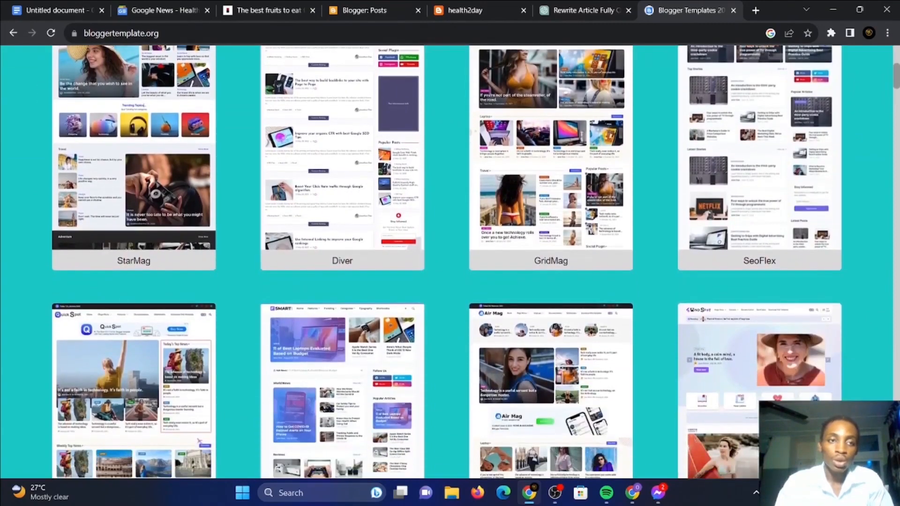
{"action": "scroll", "coordinate": [200, 440], "scroll_direction": "up", "scroll_amount": 4}
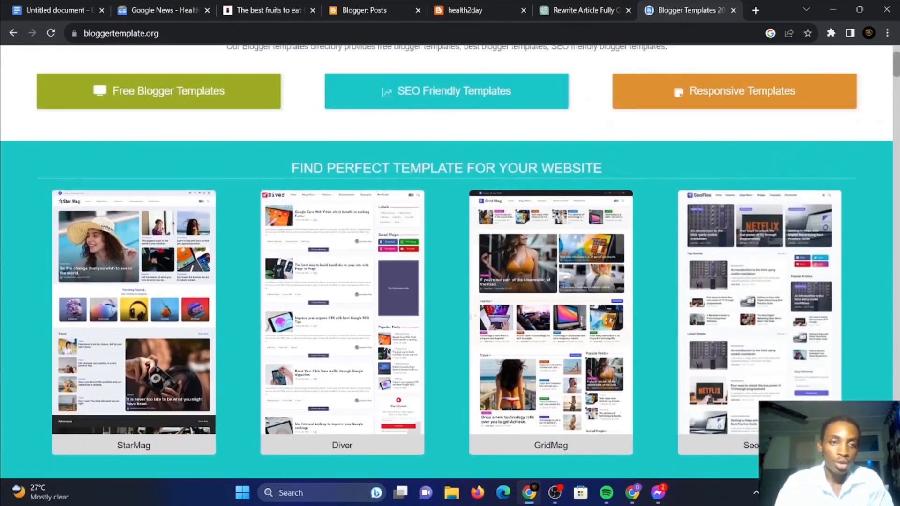
{"action": "scroll", "coordinate": [450, 263], "scroll_direction": "down", "scroll_amount": 1}
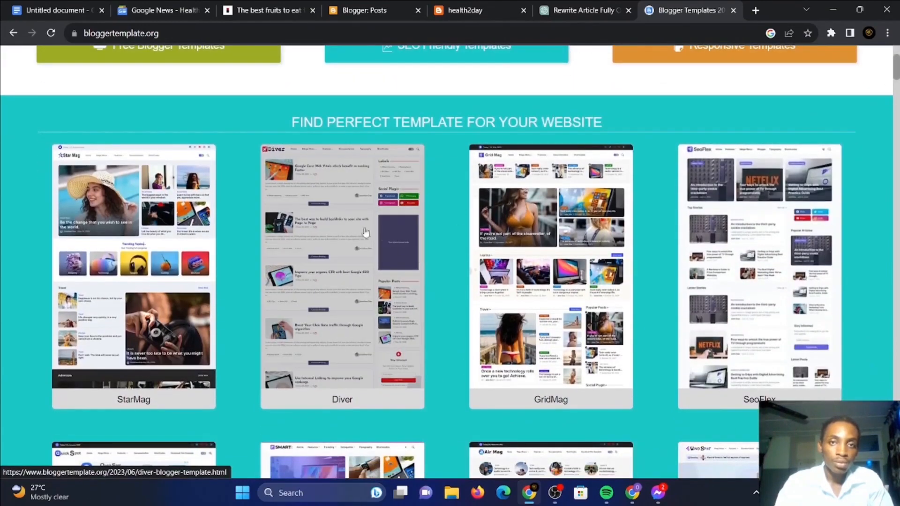
Step: Open the StarMag template's page and download its free version
{"action": "left_click", "coordinate": [107, 323]}
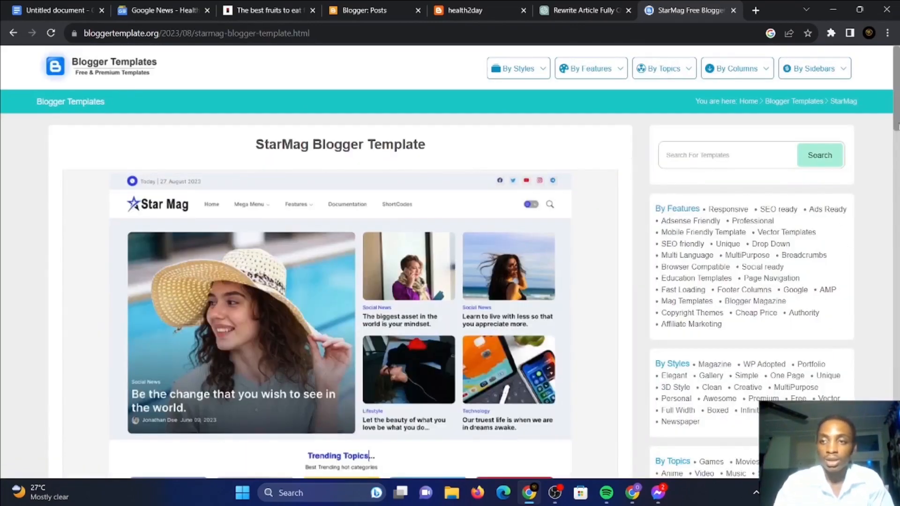
{"action": "left_click_drag", "start_coordinate": [897, 123], "coordinate": [897, 175]}
{"action": "scroll", "coordinate": [346, 308], "scroll_direction": "up", "scroll_amount": 1}
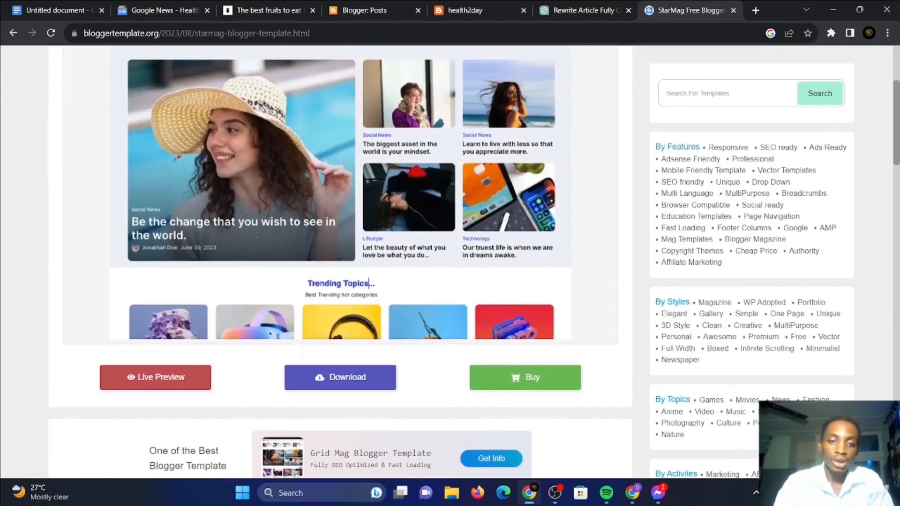
{"action": "scroll", "coordinate": [345, 308], "scroll_direction": "down", "scroll_amount": 1}
{"action": "left_click", "coordinate": [330, 309]}
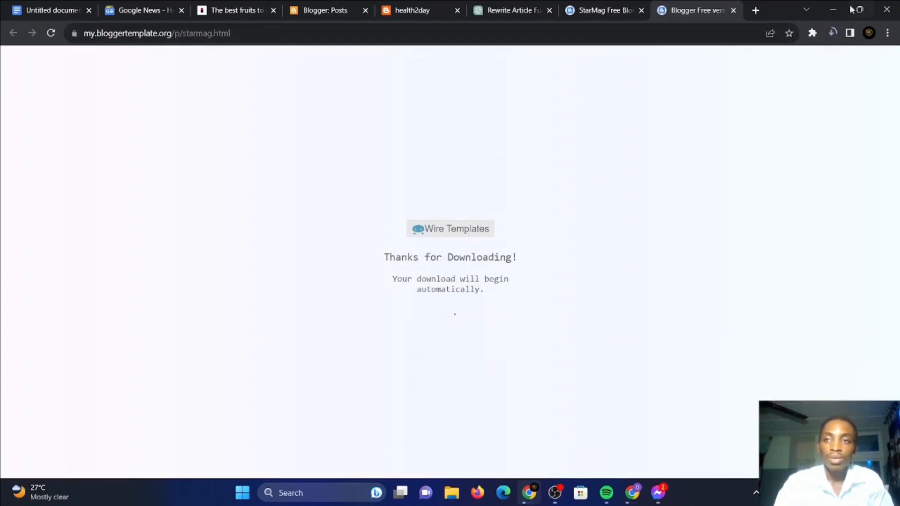
Step: Open the downloaded StarMag_Free_Version.zip, extract StarMag_Free_Version.xml into the Downloads folder, and close the archive window
{"action": "left_click", "coordinate": [830, 32]}
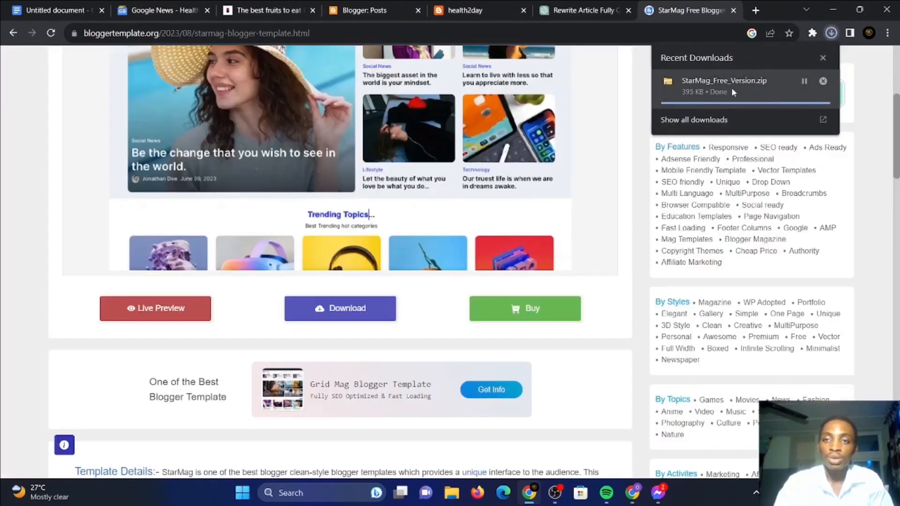
{"action": "left_click", "coordinate": [735, 88]}
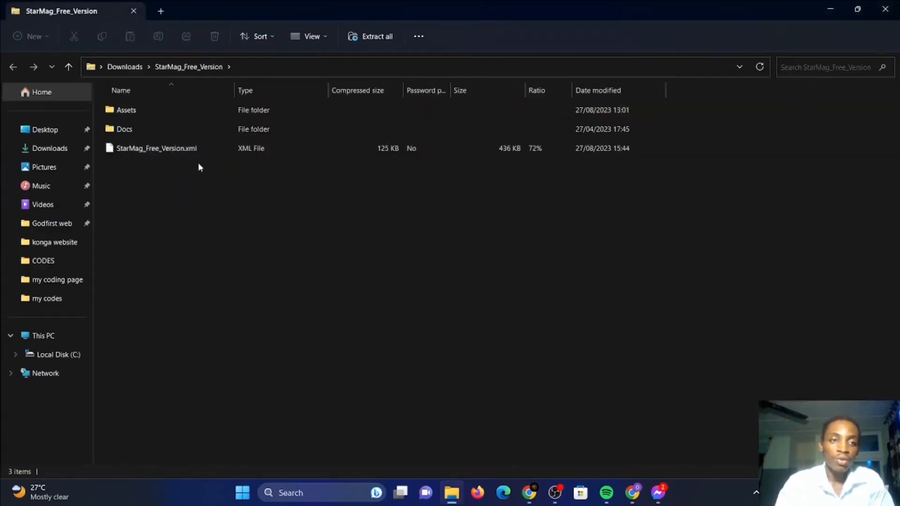
{"action": "left_click", "coordinate": [250, 150]}
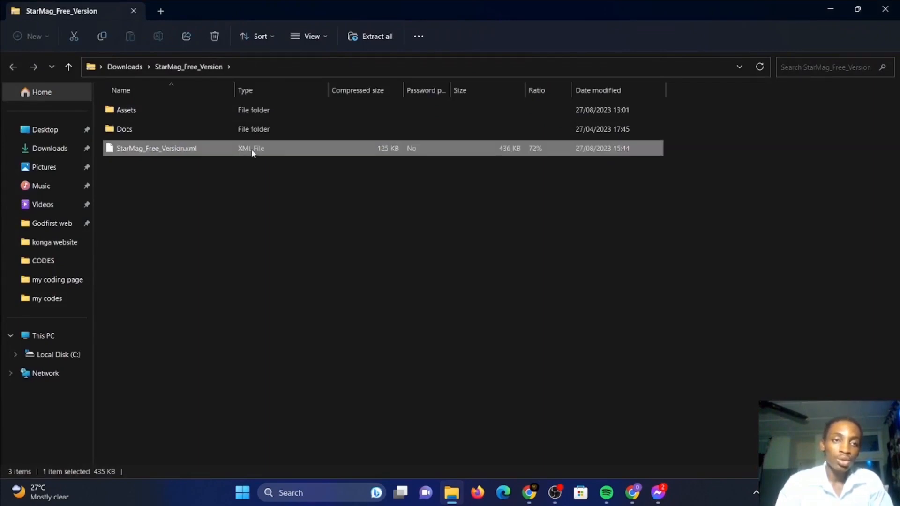
{"action": "left_click_drag", "start_coordinate": [253, 152], "coordinate": [55, 152]}
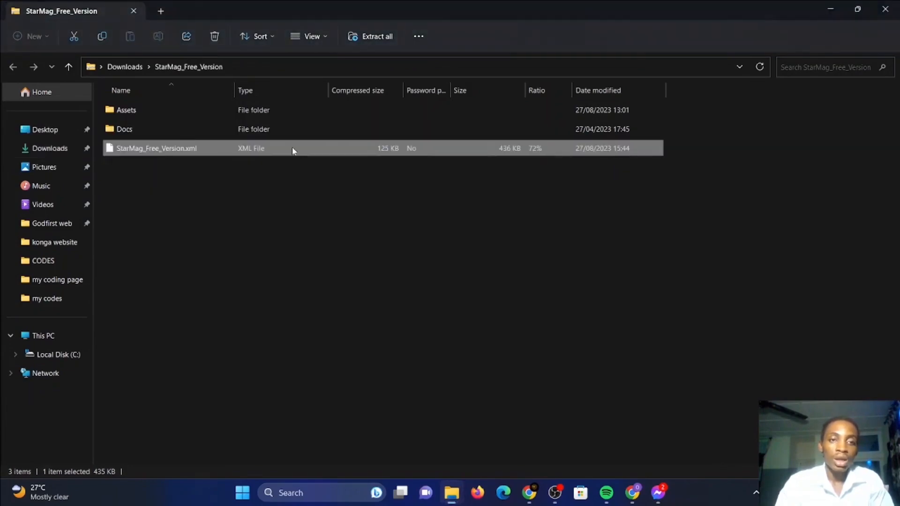
{"action": "left_click", "coordinate": [885, 9]}
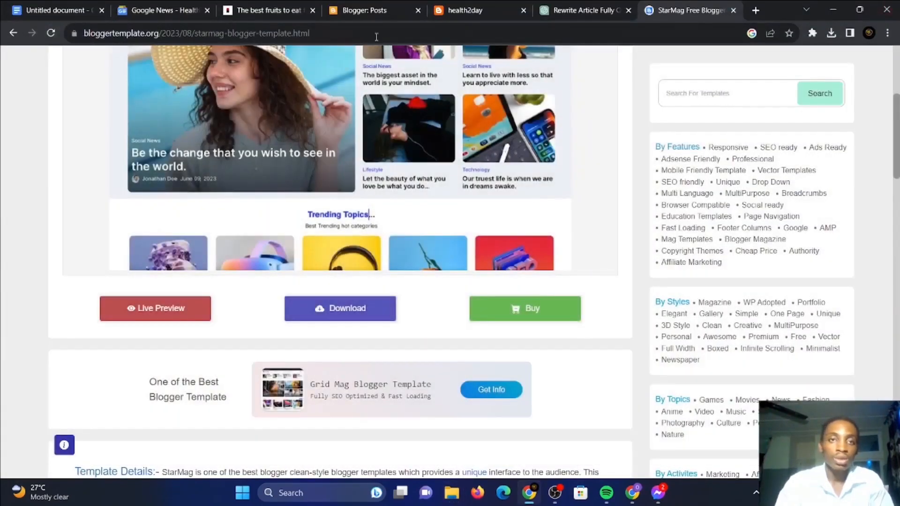
Step: Switch to the Blogger dashboard and restore the health2day blog's theme from StarMag_Free_Version.xml in the Downloads folder
{"action": "left_click", "coordinate": [345, 10]}
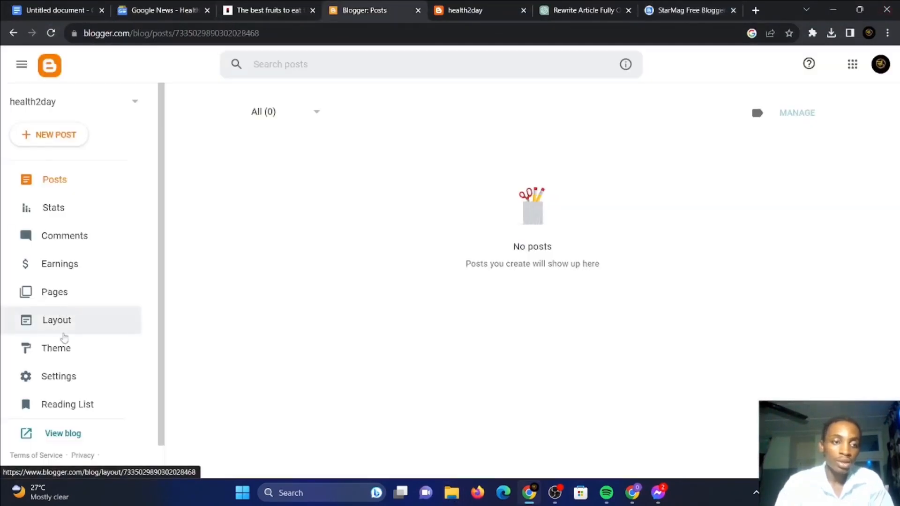
{"action": "left_click", "coordinate": [55, 351]}
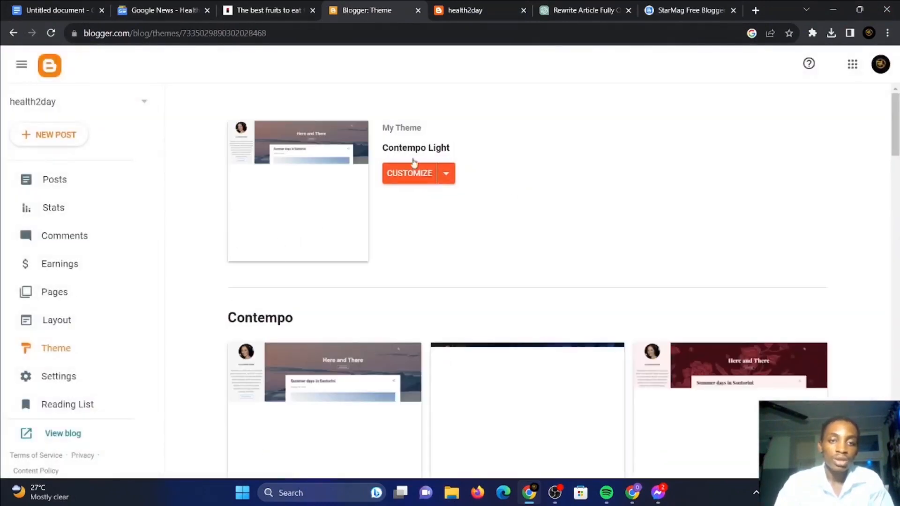
{"action": "left_click", "coordinate": [446, 173]}
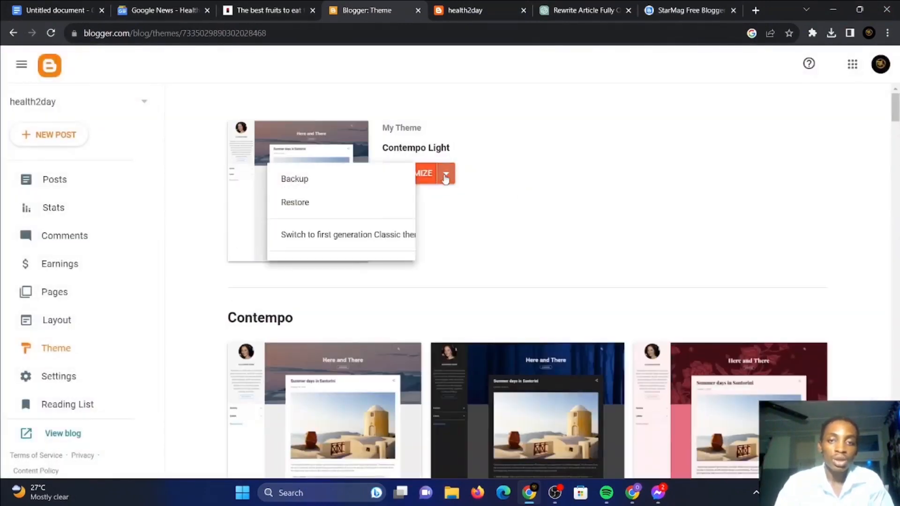
{"action": "left_click", "coordinate": [353, 213]}
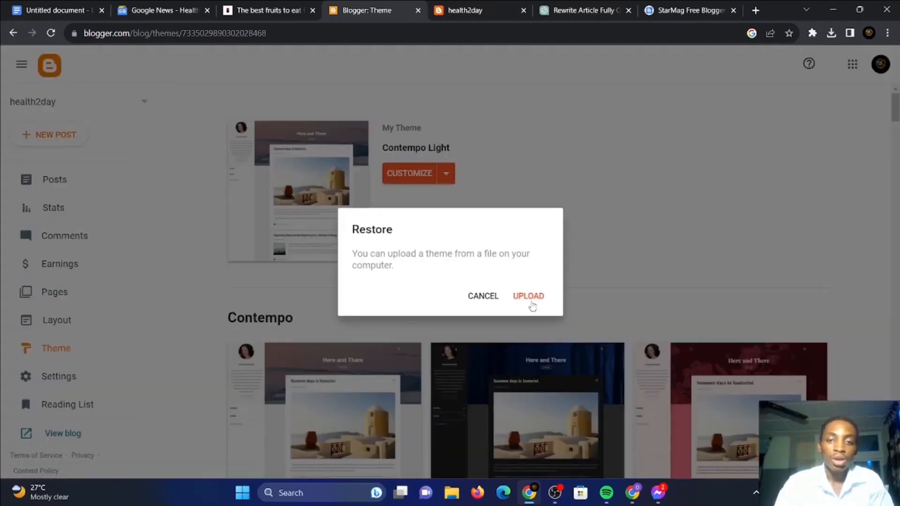
{"action": "left_click", "coordinate": [528, 296]}
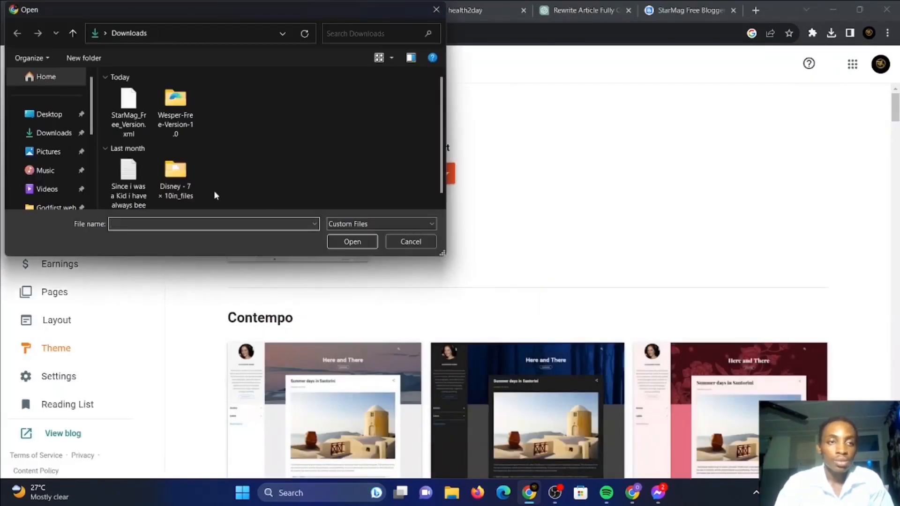
{"action": "left_click", "coordinate": [43, 139]}
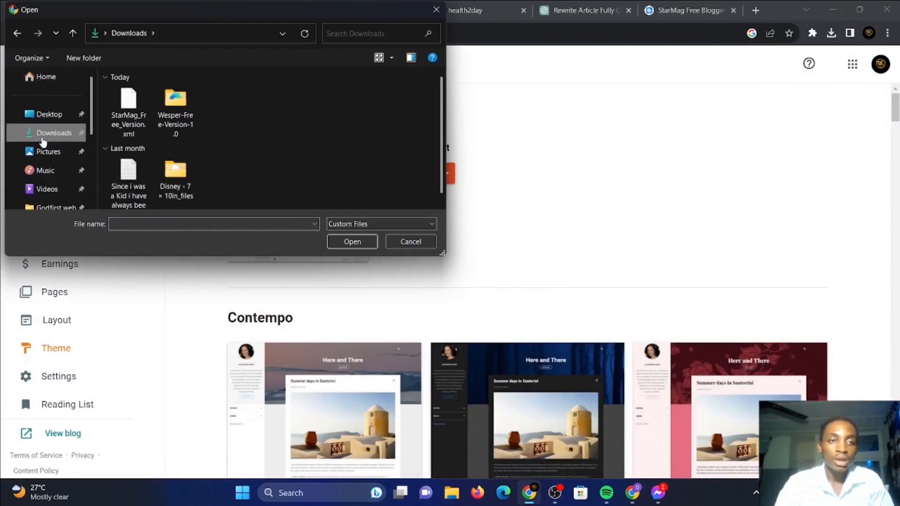
{"action": "left_click", "coordinate": [126, 104]}
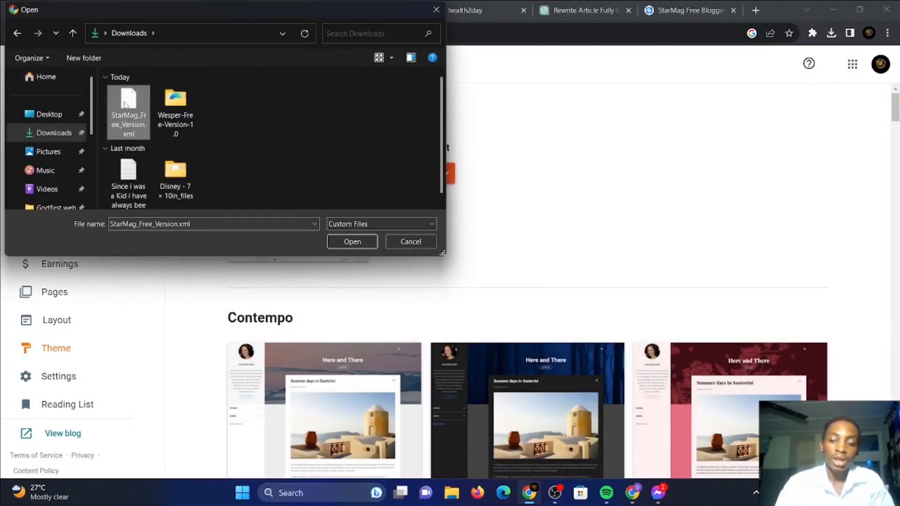
{"action": "double_click", "coordinate": [125, 104]}
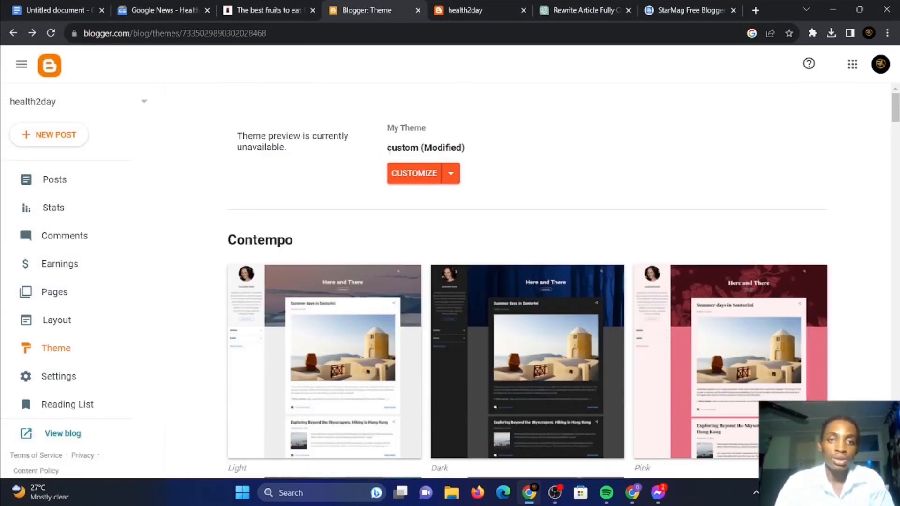
Step: Reload the published health2day blog and look over the page with its new theme from header to footer
{"action": "left_click", "coordinate": [469, 9]}
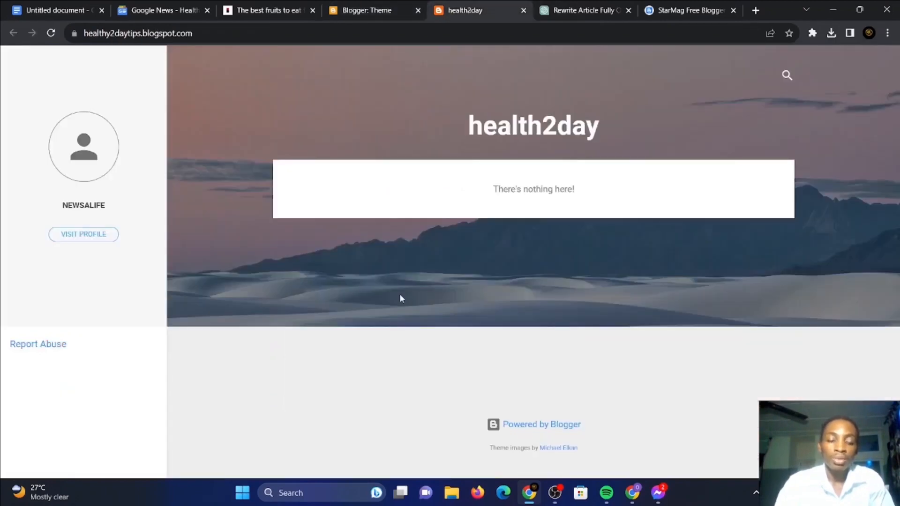
{"action": "key", "text": "F5"}
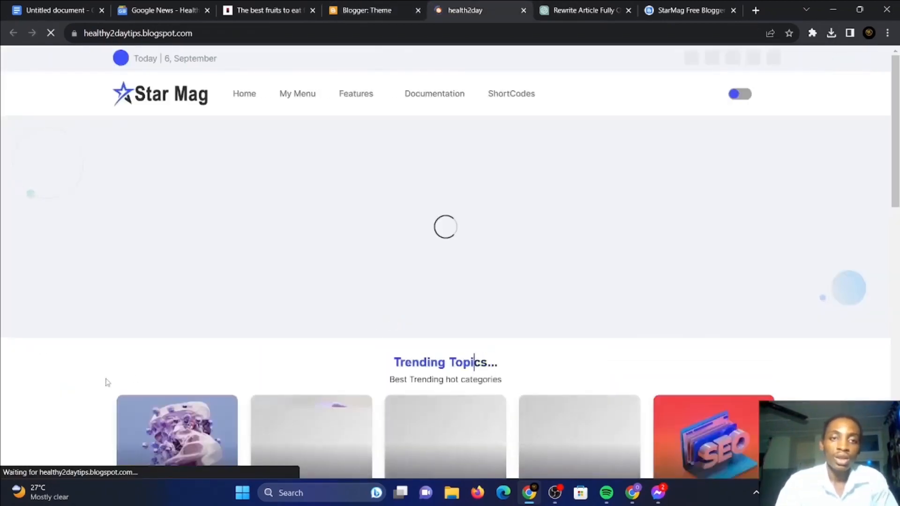
{"action": "left_click_drag", "start_coordinate": [895, 152], "coordinate": [895, 417]}
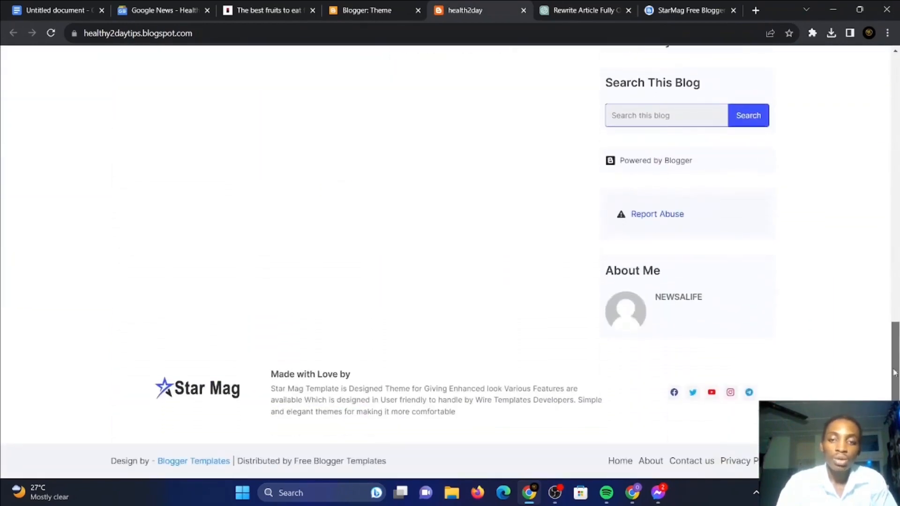
{"action": "scroll", "coordinate": [211, 74], "scroll_direction": "up", "scroll_amount": 20}
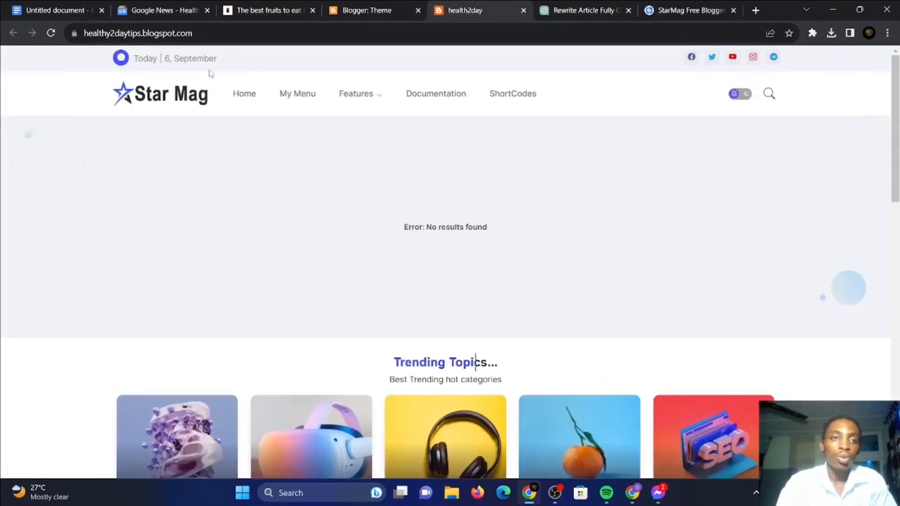
Step: Return to the Blogger dashboard and check the health2day blog's Pages and Posts sections
{"action": "left_click", "coordinate": [203, 13]}
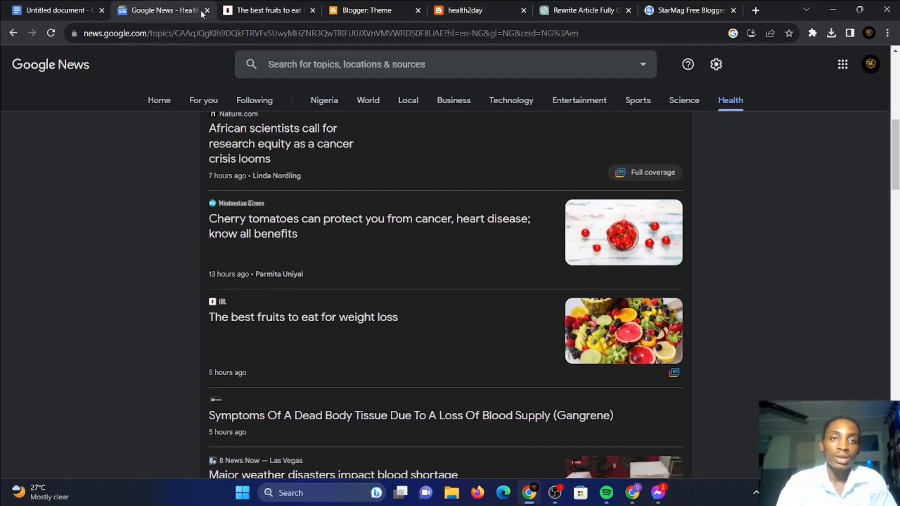
{"action": "left_click", "coordinate": [254, 13]}
{"action": "left_click", "coordinate": [363, 11]}
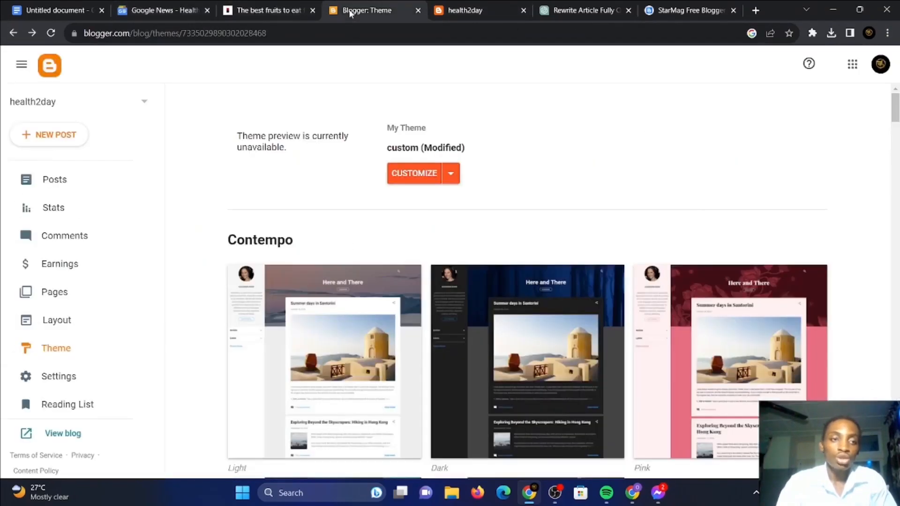
{"action": "left_click", "coordinate": [49, 291]}
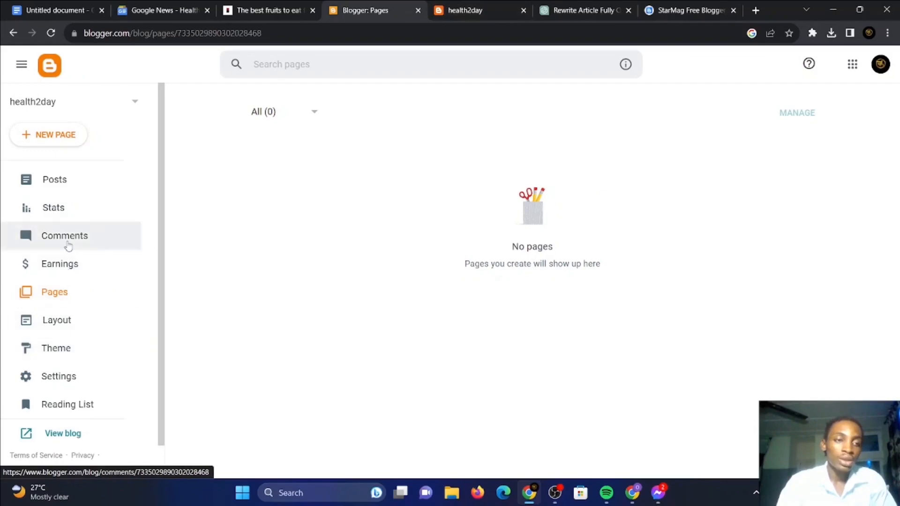
{"action": "left_click", "coordinate": [70, 181]}
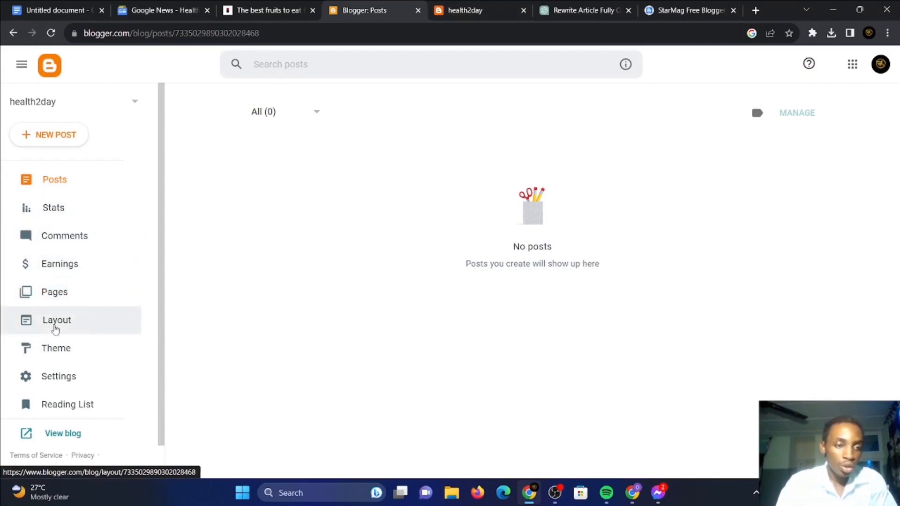
Step: Open the blog's layout and inspect the Main Logo Header image settings, closing them without saving
{"action": "left_click", "coordinate": [55, 328]}
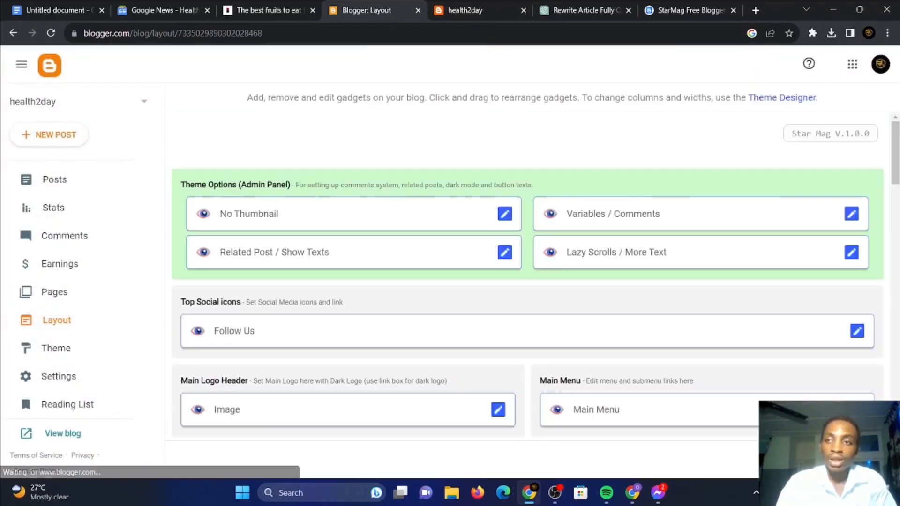
{"action": "left_click_drag", "start_coordinate": [895, 141], "coordinate": [896, 167]}
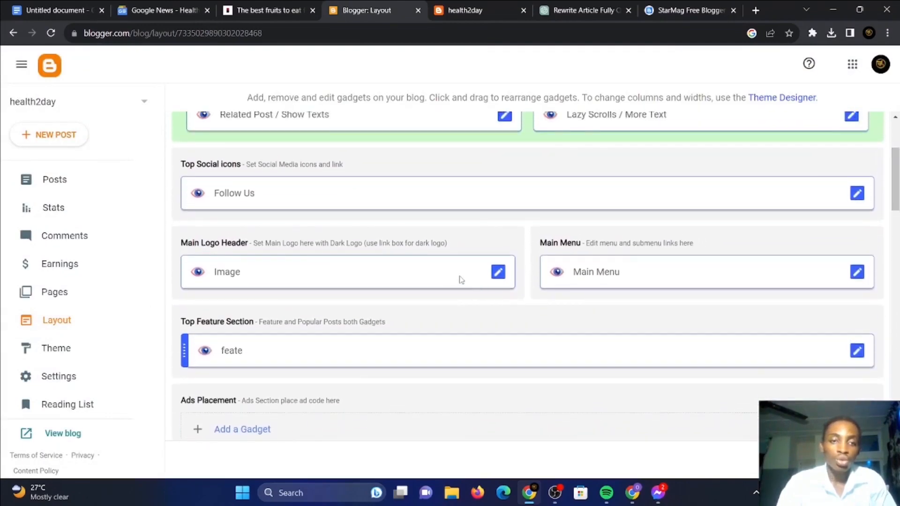
{"action": "left_click", "coordinate": [500, 273]}
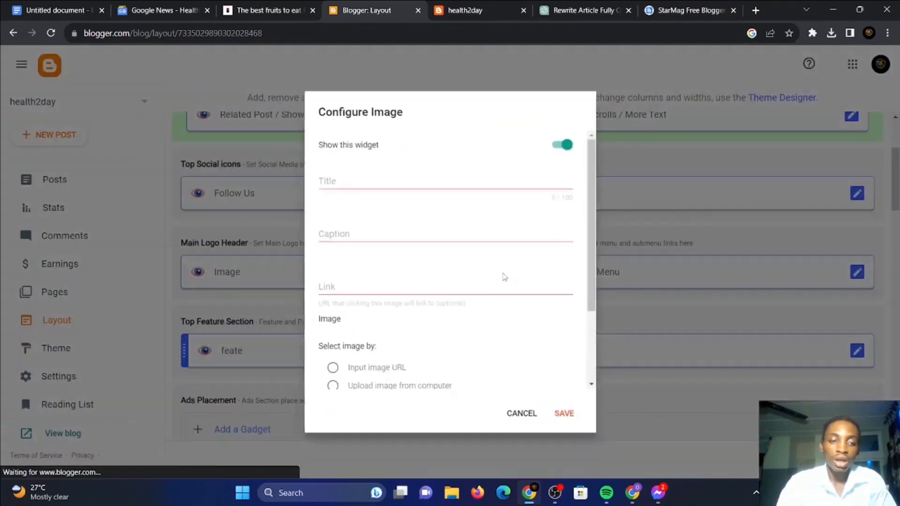
{"action": "scroll", "coordinate": [357, 275], "scroll_direction": "down", "scroll_amount": 3}
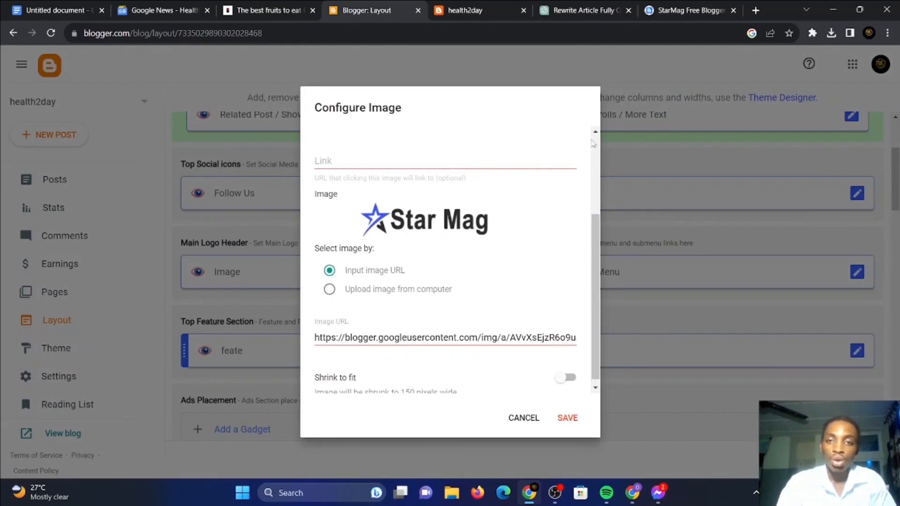
{"action": "left_click", "coordinate": [528, 417]}
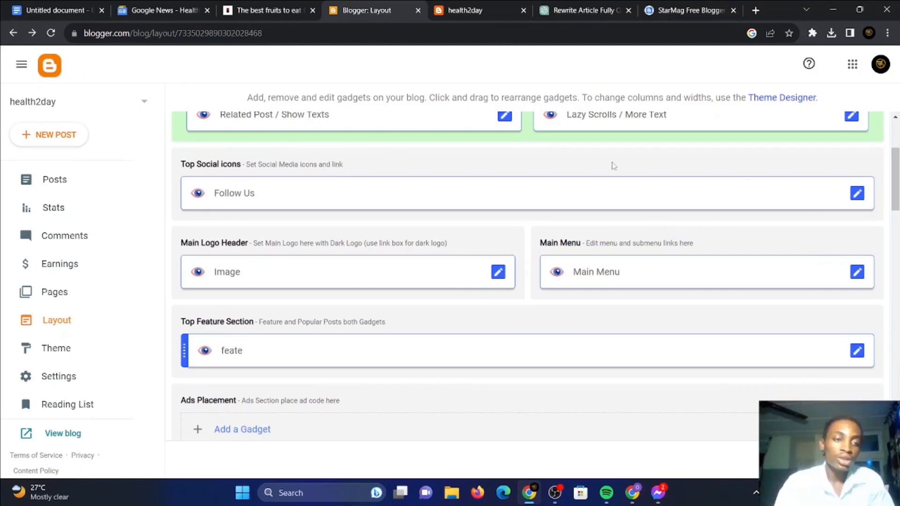
Step: Create a new post on the health2day blog and copy the rewritten fruit article from the ChatGPT conversation
{"action": "left_click", "coordinate": [46, 186]}
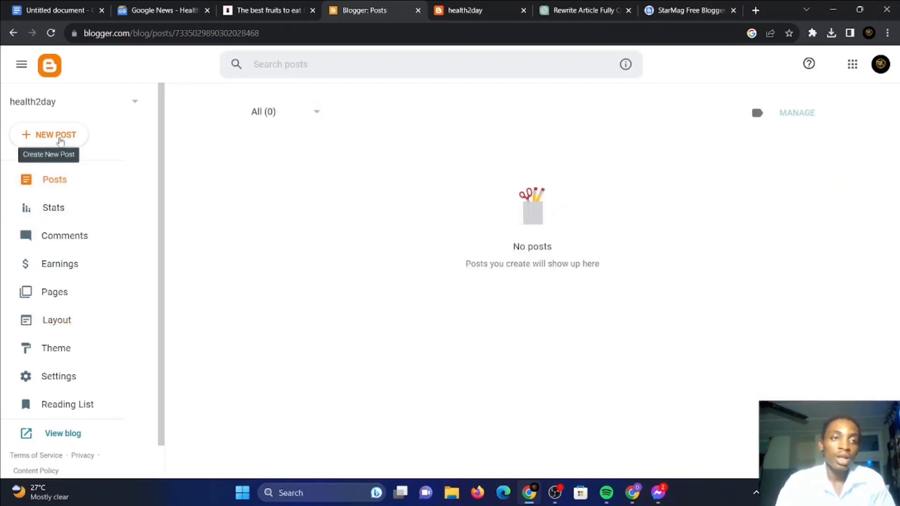
{"action": "left_click", "coordinate": [63, 141]}
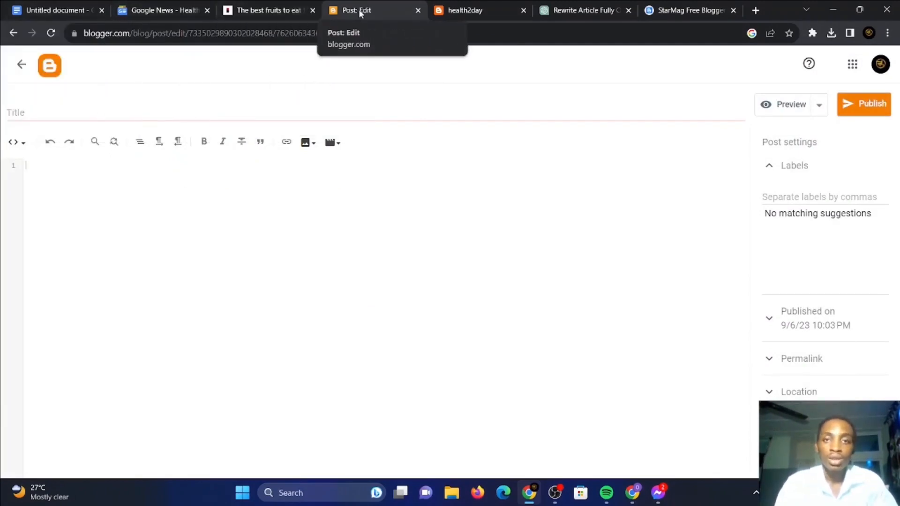
{"action": "left_click", "coordinate": [564, 14]}
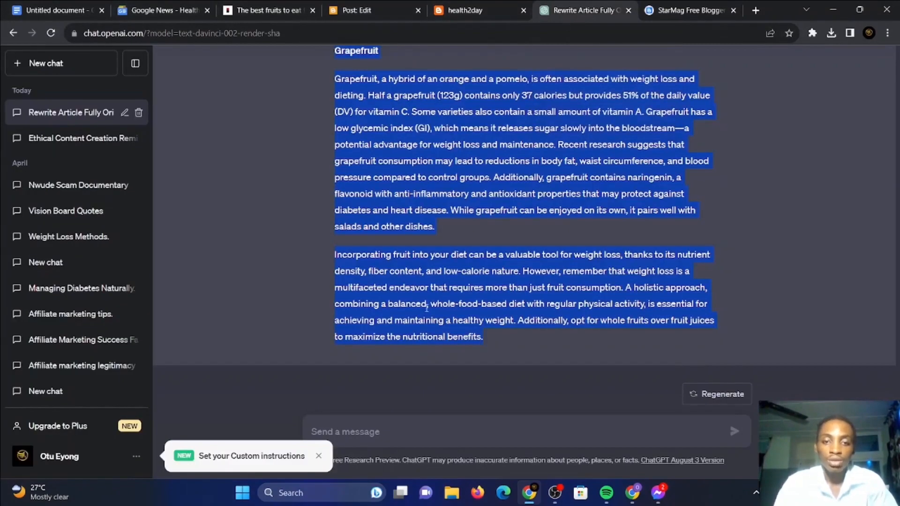
{"action": "right_click", "coordinate": [427, 308]}
{"action": "left_click", "coordinate": [458, 319]}
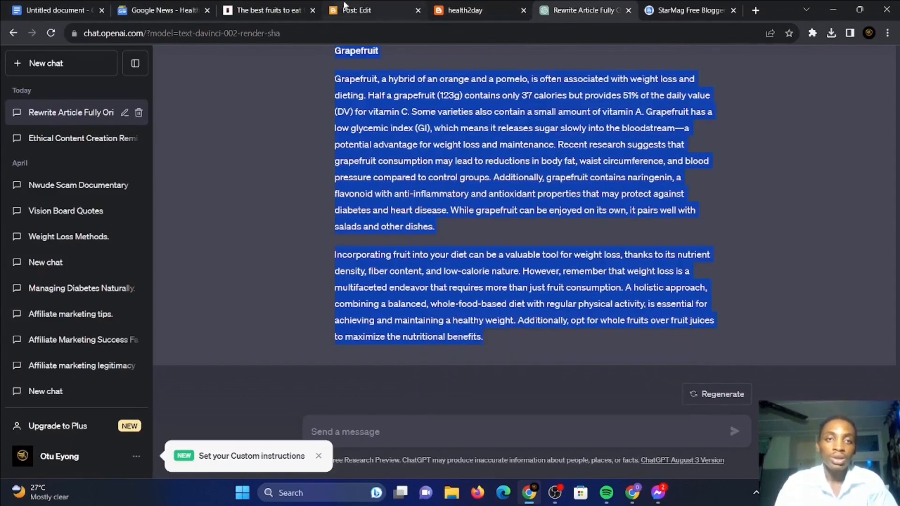
Step: Switch the new post's editor to Compose view, try pasting the copied article directly, and undo the paste
{"action": "left_click", "coordinate": [359, 10]}
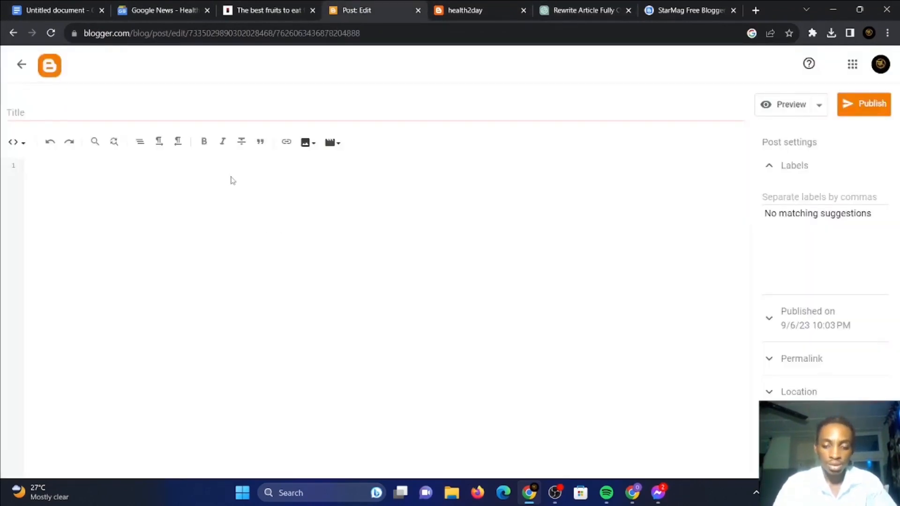
{"action": "left_click", "coordinate": [18, 143]}
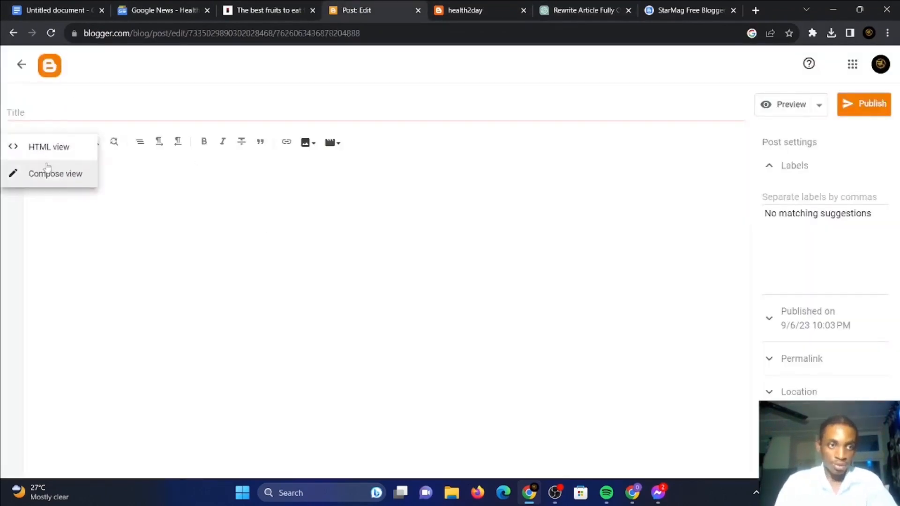
{"action": "left_click", "coordinate": [50, 180]}
{"action": "left_click", "coordinate": [235, 212]}
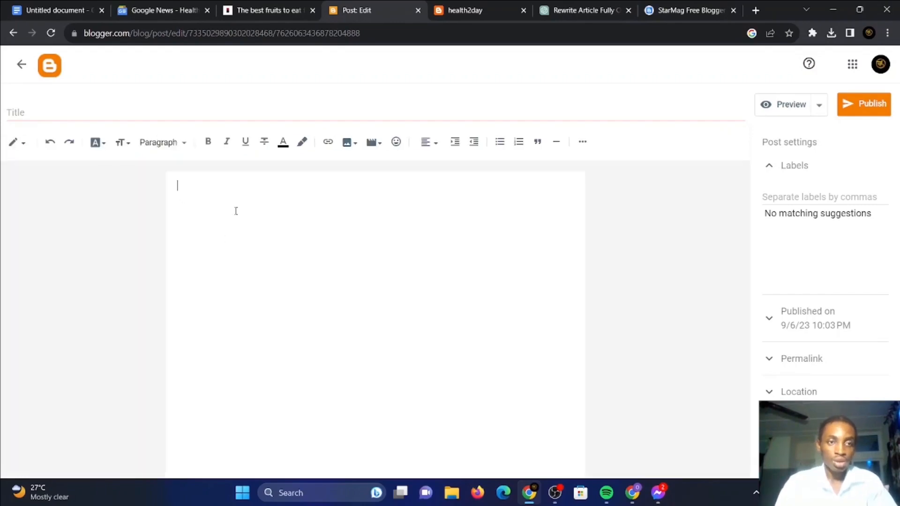
{"action": "key", "text": "ctrl+v"}
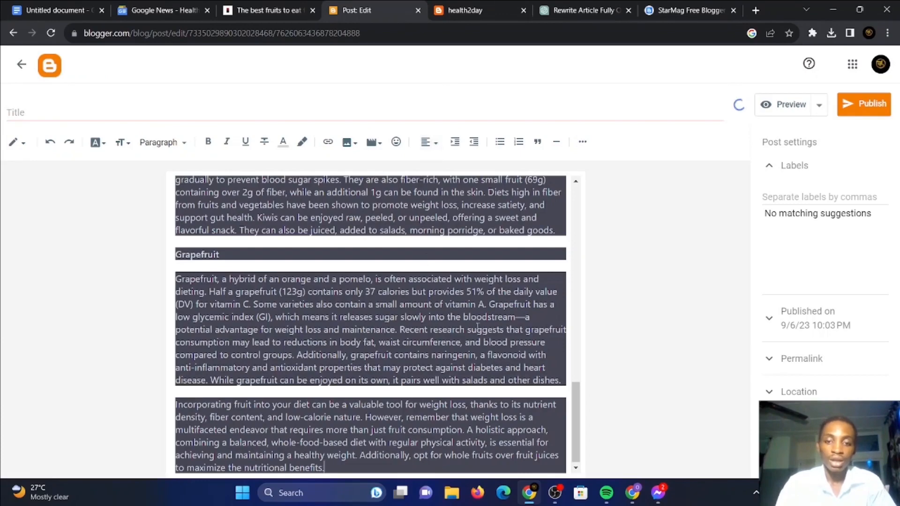
{"action": "key", "text": "ctrl+z"}
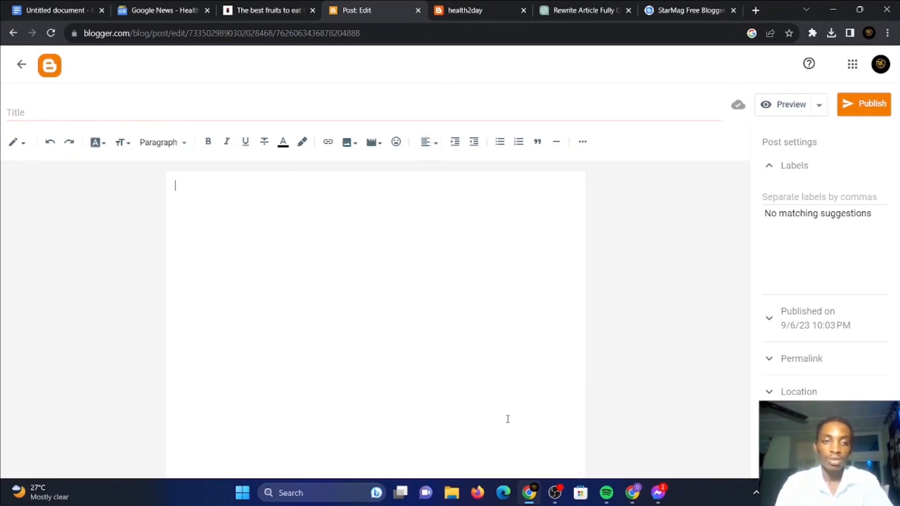
Step: Open Notepad and paste the copied article into a blank document to strip its formatting
{"action": "left_click", "coordinate": [321, 496]}
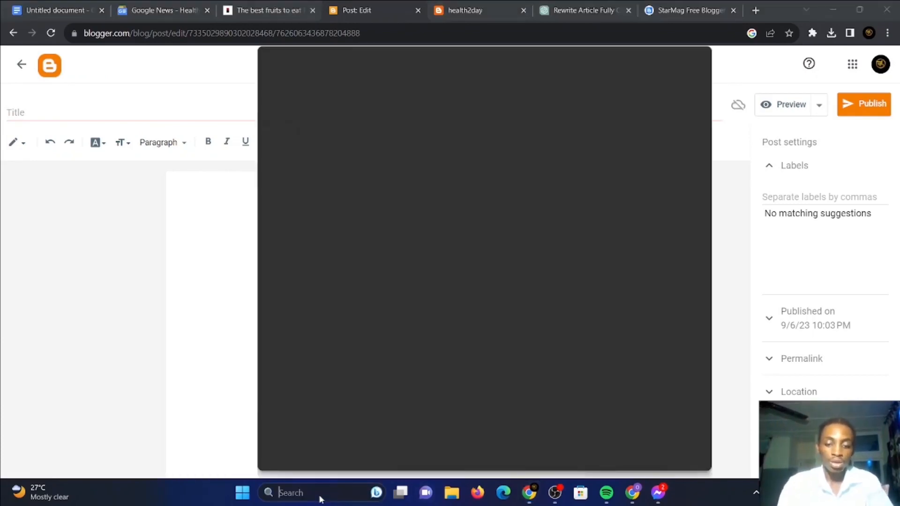
{"action": "type", "text": "notepad"}
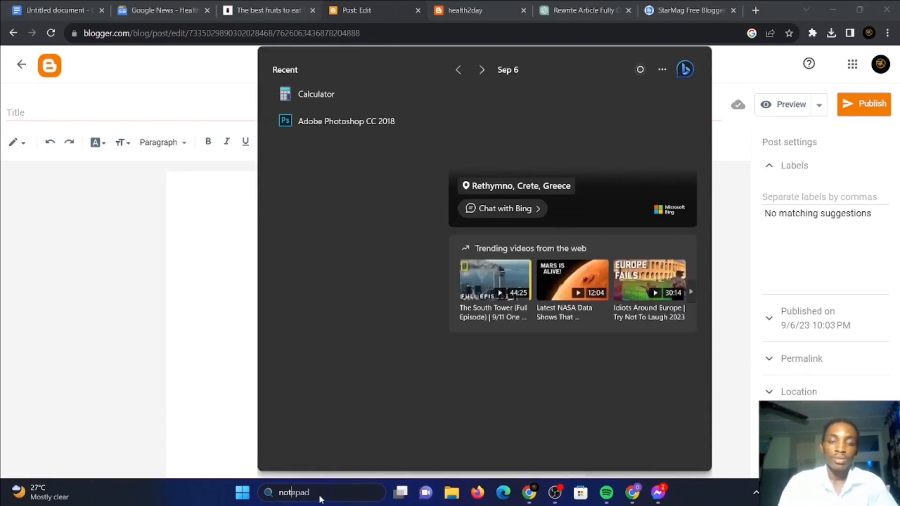
{"action": "key", "text": "Return"}
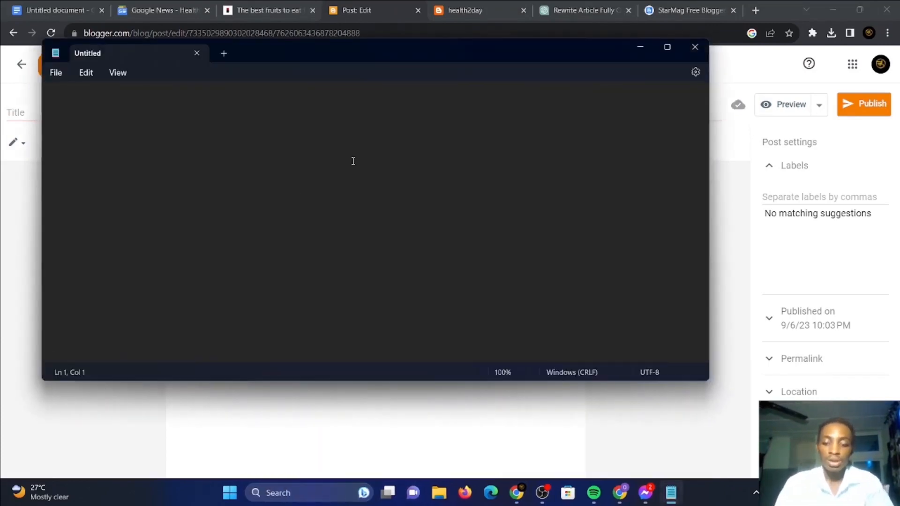
{"action": "key", "text": "ctrl+v"}
Step: Select the article's entire text in Notepad, from the last paragraph up to the first, and copy it
{"action": "key", "text": "shift+Up"}
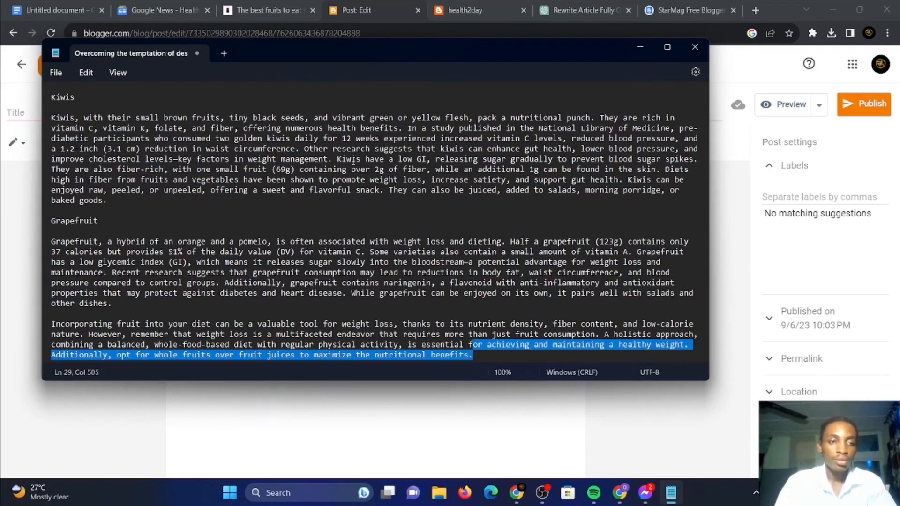
{"action": "key", "text": "shift+Up"}
{"action": "key", "text": "shift+Up"}
{"action": "key", "text": "shift+Up"}
{"action": "key", "text": "shift+Up"}
{"action": "key", "text": "shift+Up"}
{"action": "key", "text": "shift+Up"}
{"action": "key", "text": "shift+Up"}
{"action": "key", "text": "shift+Up"}
{"action": "key", "text": "shift+Up"}
{"action": "key", "text": "shift+Up"}
{"action": "key", "text": "shift+Up"}
{"action": "key", "text": "shift+Up"}
{"action": "key", "text": "shift+Up"}
{"action": "key", "text": "shift+Up"}
{"action": "key", "text": "shift+Up"}
{"action": "key", "text": "shift+Up"}
{"action": "key", "text": "shift+Up"}
{"action": "key", "text": "shift+Up"}
{"action": "key", "text": "shift+Up"}
{"action": "key", "text": "shift+Up"}
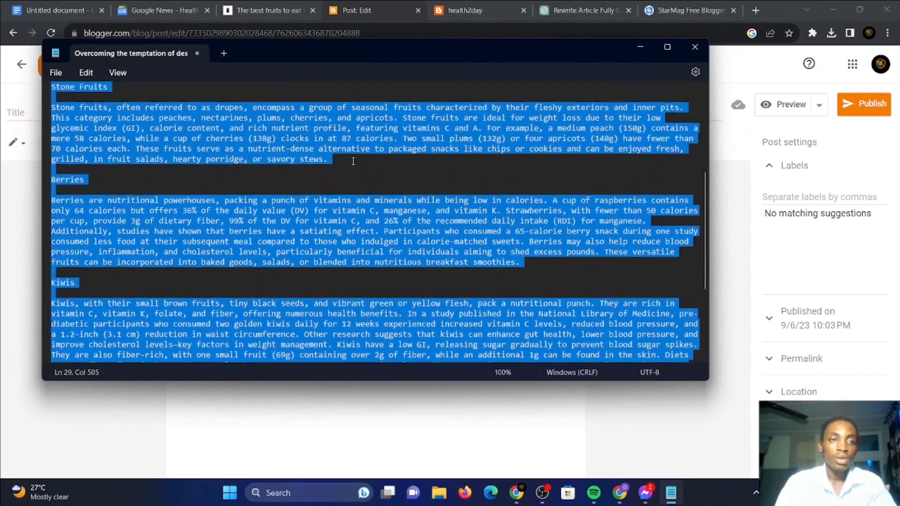
{"action": "key", "text": "shift+Up"}
{"action": "key", "text": "shift+Up"}
{"action": "key", "text": "shift+Up"}
{"action": "key", "text": "shift+Up"}
{"action": "key", "text": "shift+Up"}
{"action": "key", "text": "shift+Up"}
{"action": "key", "text": "shift+Up"}
{"action": "key", "text": "shift+Up"}
{"action": "key", "text": "shift+Up"}
{"action": "key", "text": "shift+Up"}
{"action": "key", "text": "shift+Up"}
{"action": "key", "text": "shift+Up"}
{"action": "key", "text": "shift+Up"}
{"action": "key", "text": "shift+Up"}
{"action": "key", "text": "shift+Up"}
{"action": "key", "text": "shift+Up"}
{"action": "key", "text": "shift+Up"}
{"action": "key", "text": "shift+Up"}
{"action": "key", "text": "shift+Up"}
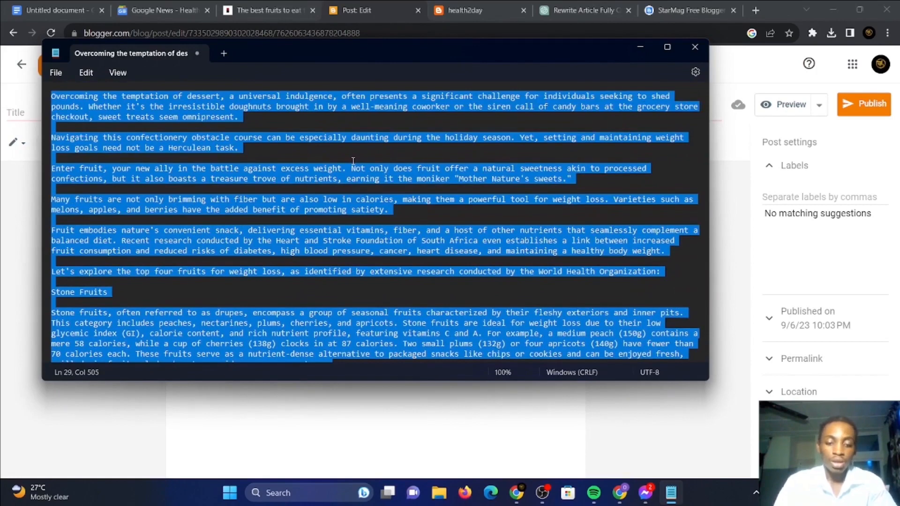
Step: Switch back to the Blogger post editor and paste the plain-text article into the post body
{"action": "left_click", "coordinate": [388, 6]}
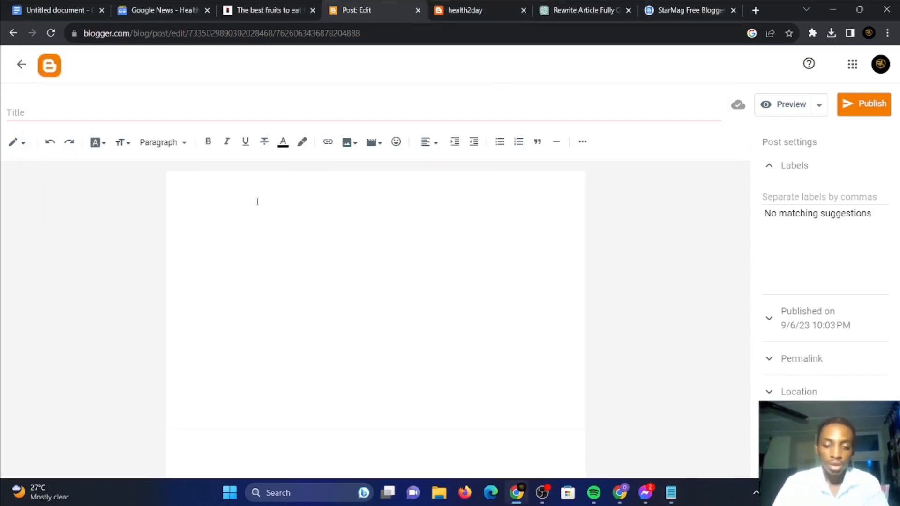
{"action": "key", "text": "ctrl+v"}
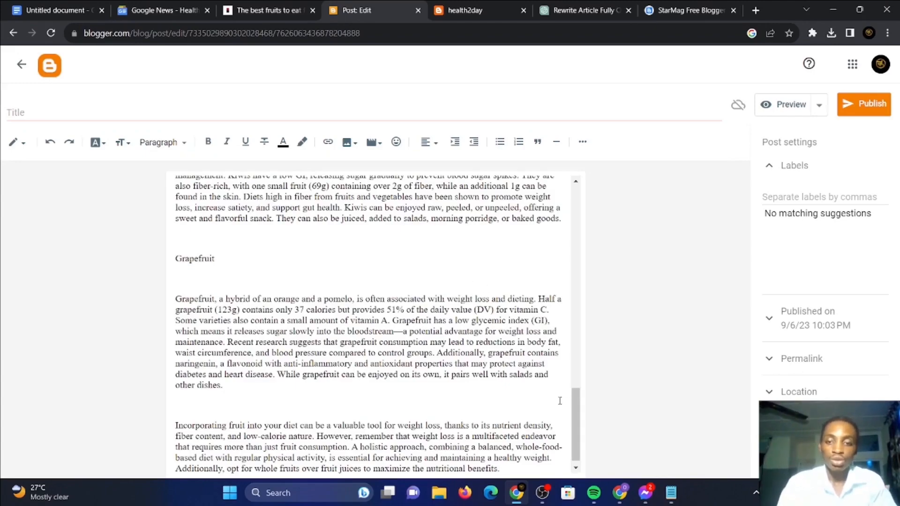
{"action": "left_click_drag", "start_coordinate": [572, 421], "coordinate": [553, 164]}
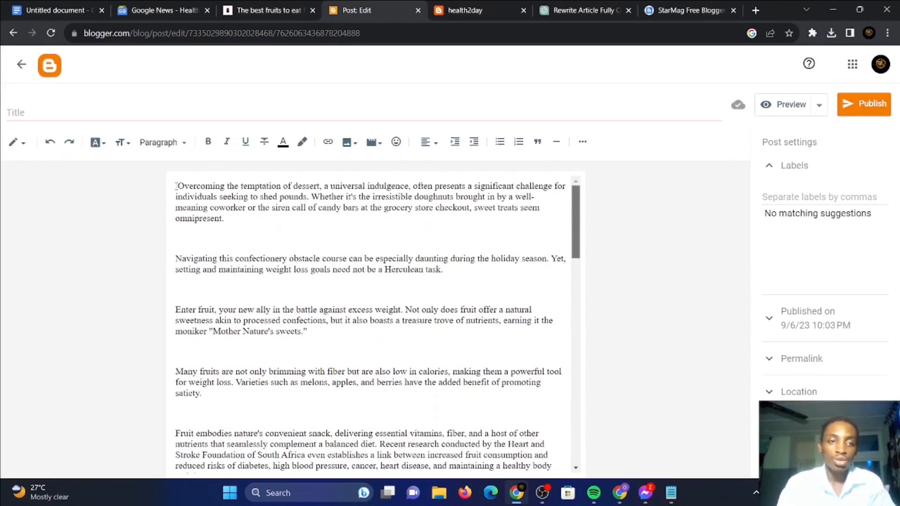
Step: Make the word "Overcoming" bold and the phrase "siren call" italic in the post's first paragraph
{"action": "left_click_drag", "start_coordinate": [176, 186], "coordinate": [214, 184]}
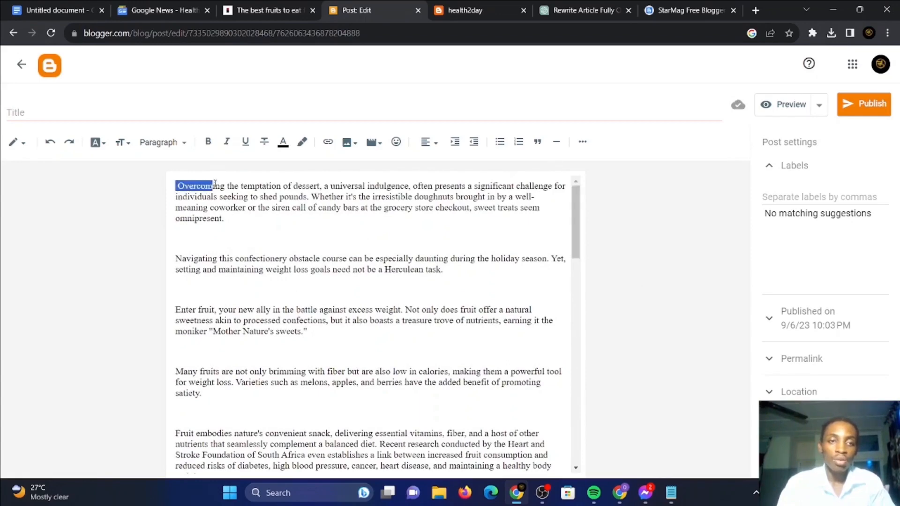
{"action": "left_click", "coordinate": [209, 144]}
{"action": "left_click", "coordinate": [327, 239]}
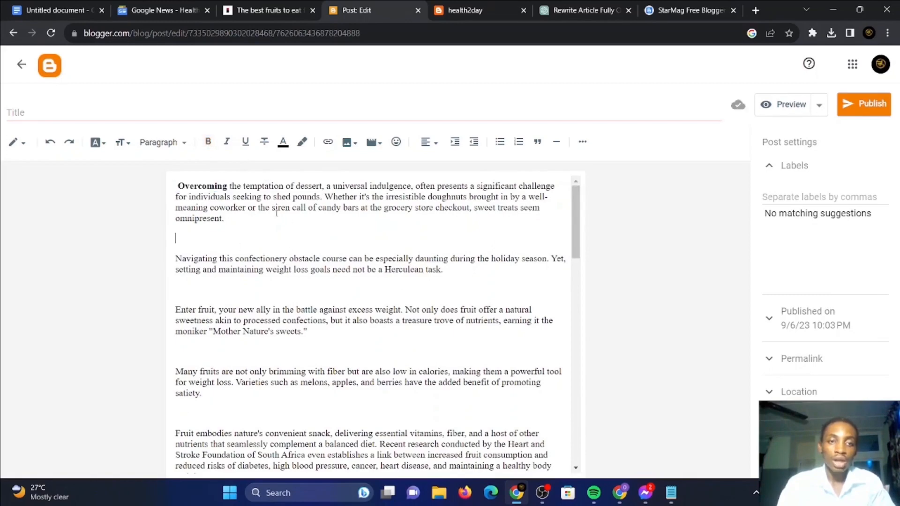
{"action": "left_click_drag", "start_coordinate": [271, 207], "coordinate": [309, 208]}
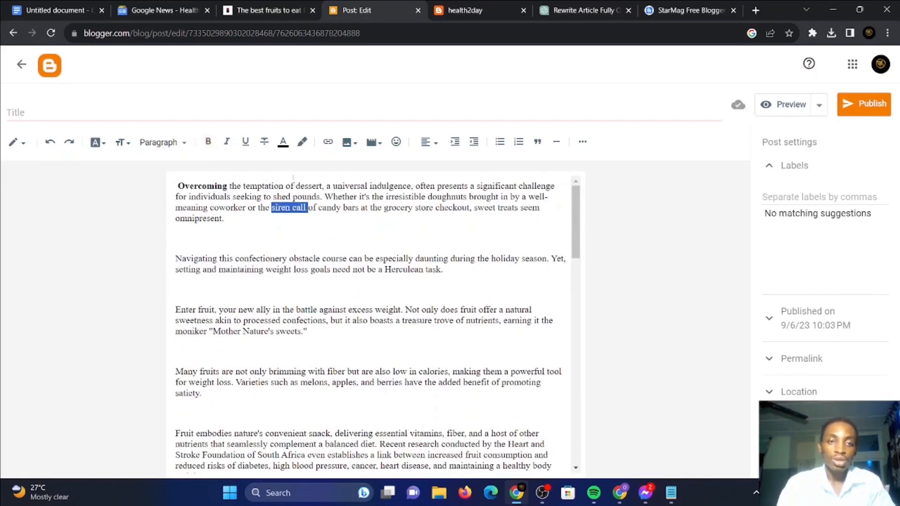
{"action": "left_click", "coordinate": [227, 141]}
{"action": "left_click", "coordinate": [333, 207]}
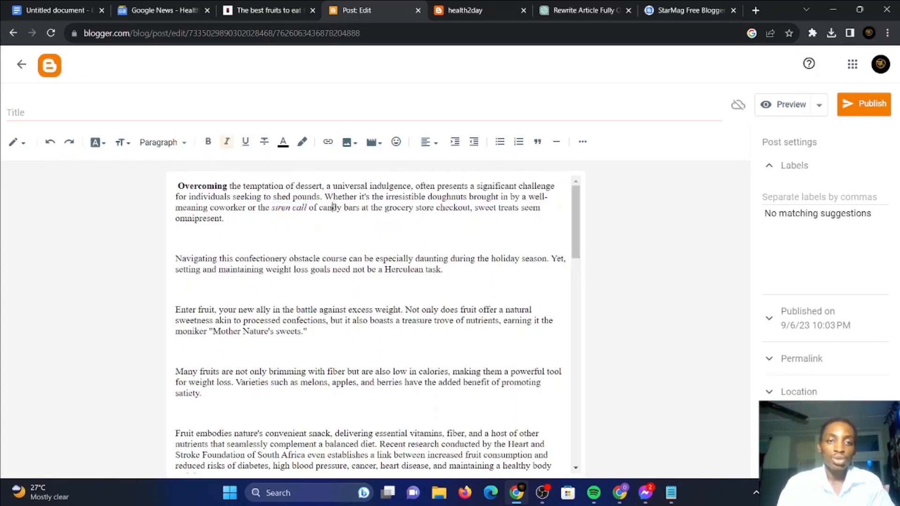
Step: Add an empty line after the post's first paragraph, and upload and insert the Culinary_fruits_front_view image from Downloads
{"action": "left_click", "coordinate": [347, 233]}
{"action": "key", "text": "Return"}
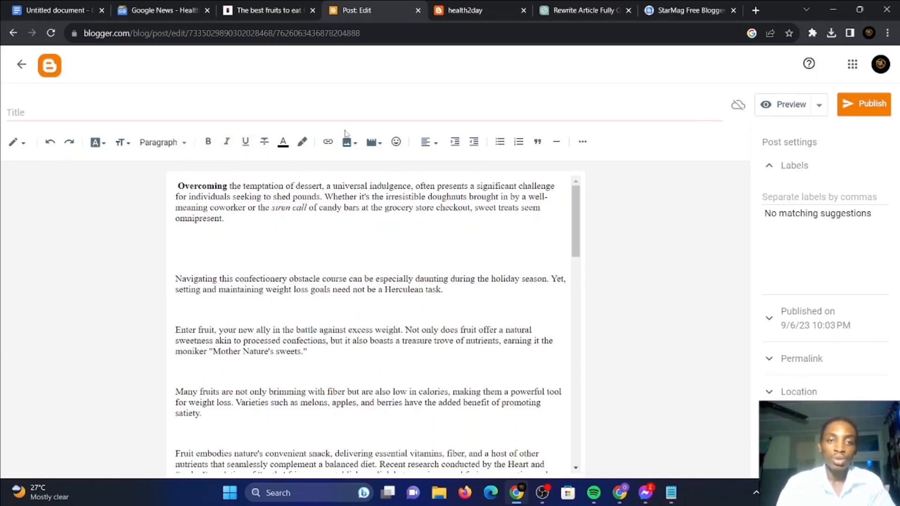
{"action": "left_click", "coordinate": [348, 142]}
{"action": "left_click", "coordinate": [392, 173]}
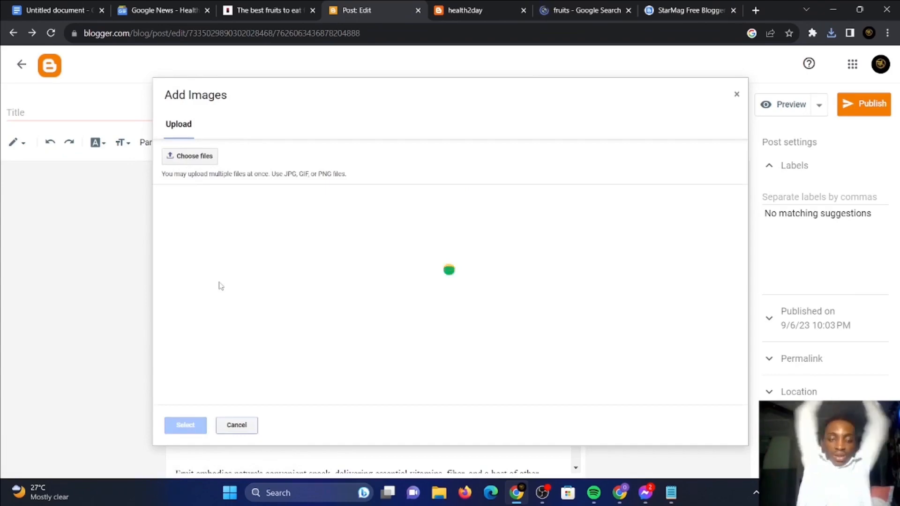
{"action": "left_click", "coordinate": [202, 157]}
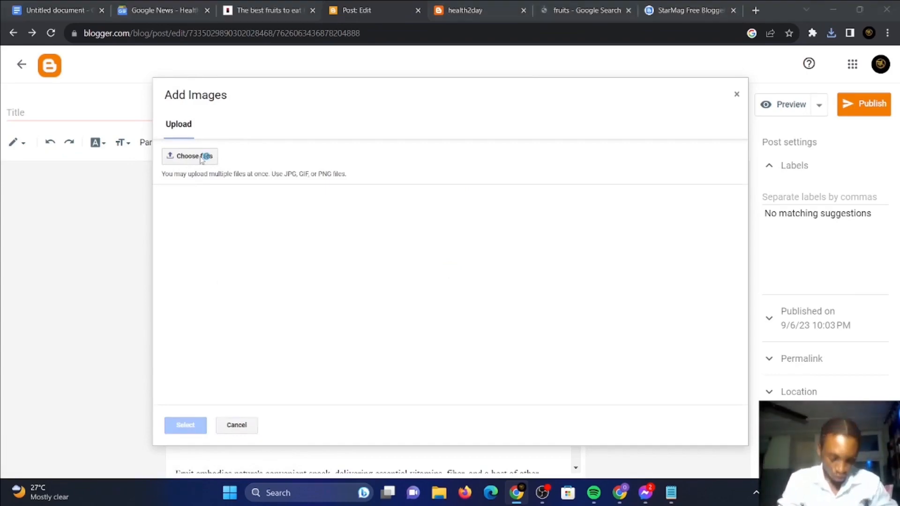
{"action": "left_click", "coordinate": [129, 103]}
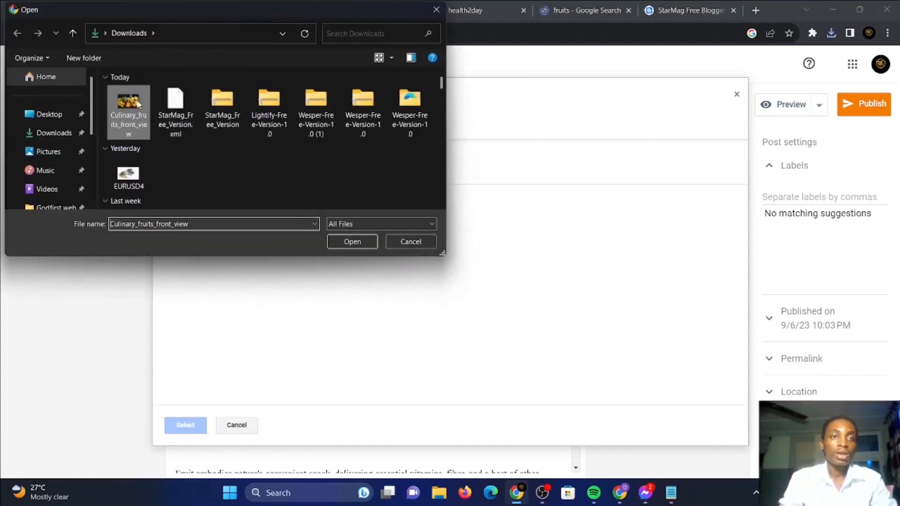
{"action": "double_click", "coordinate": [136, 104]}
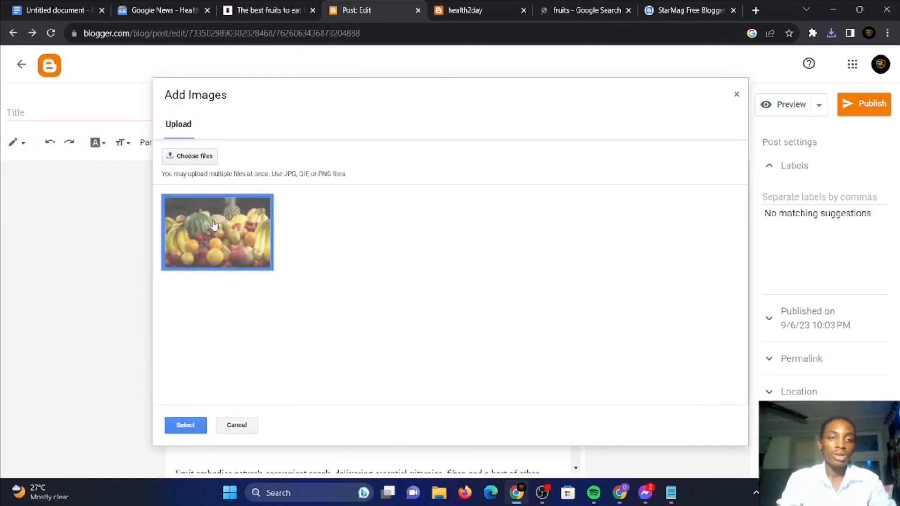
{"action": "left_click", "coordinate": [182, 425]}
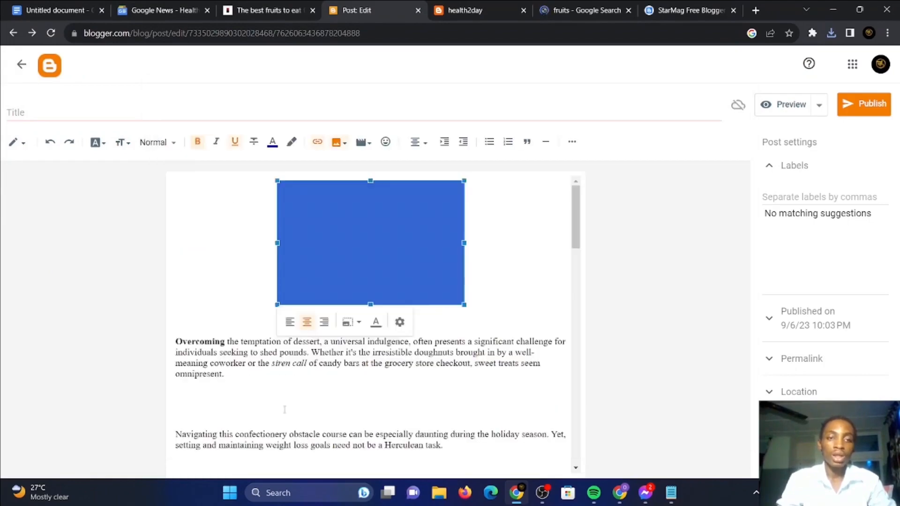
Step: Enlarge the inserted fruit image, trying the Large size first and settling on Original
{"action": "left_click", "coordinate": [358, 323]}
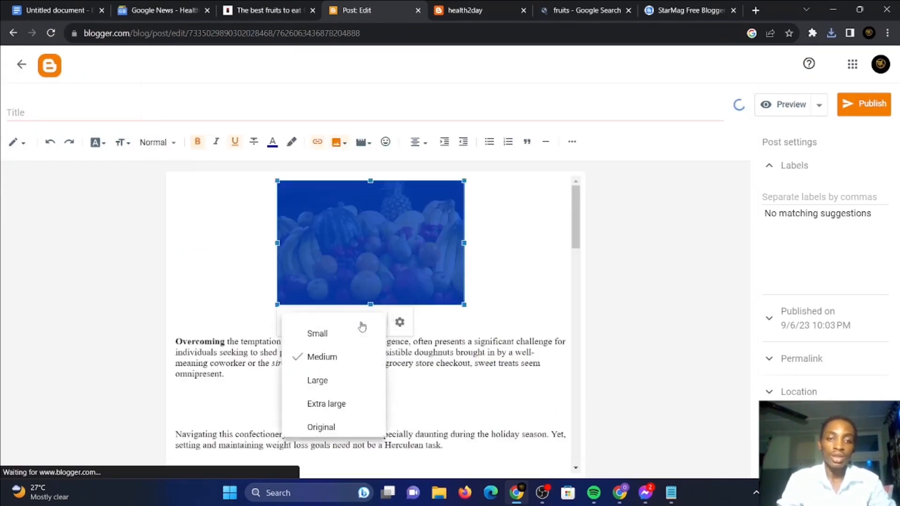
{"action": "left_click", "coordinate": [324, 380]}
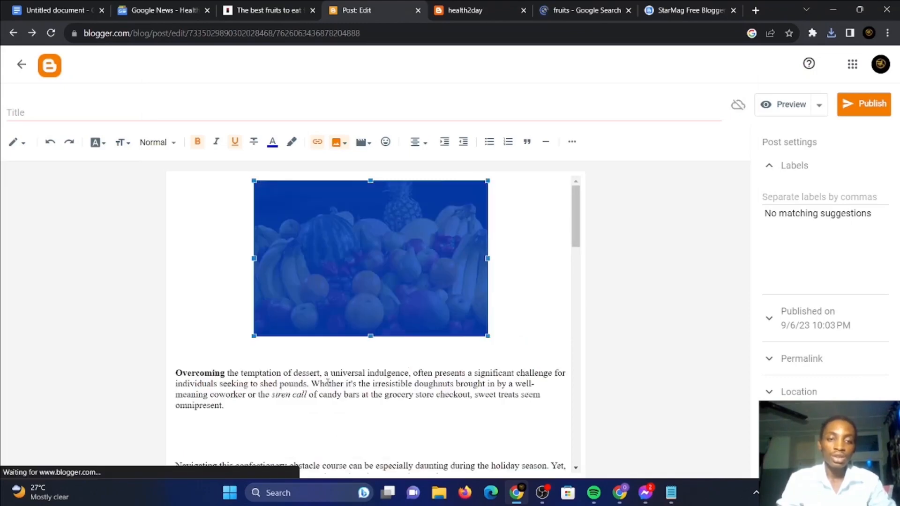
{"action": "left_click", "coordinate": [394, 302]}
{"action": "left_click", "coordinate": [331, 355]}
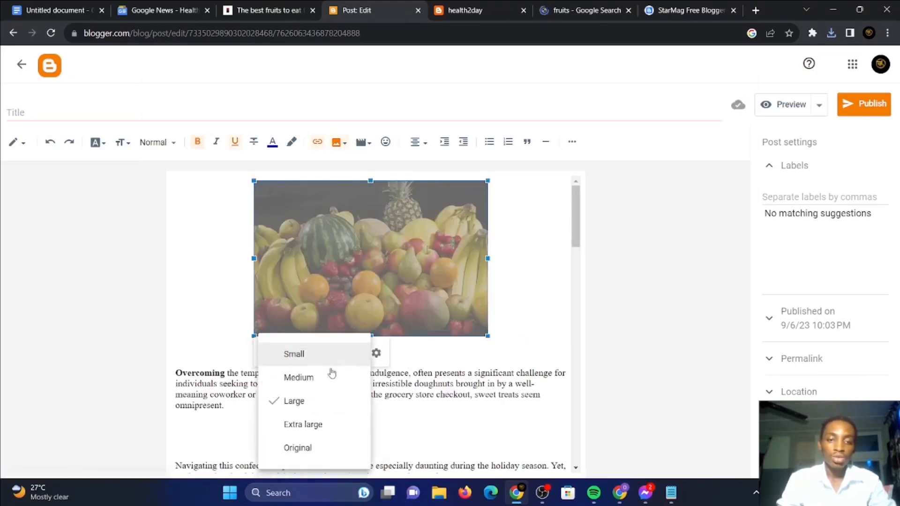
{"action": "left_click", "coordinate": [303, 454]}
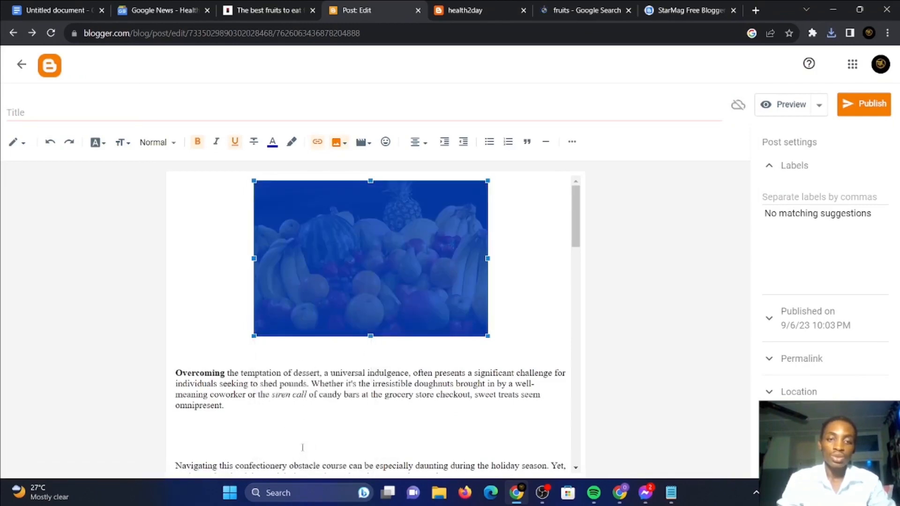
{"action": "left_click", "coordinate": [549, 306]}
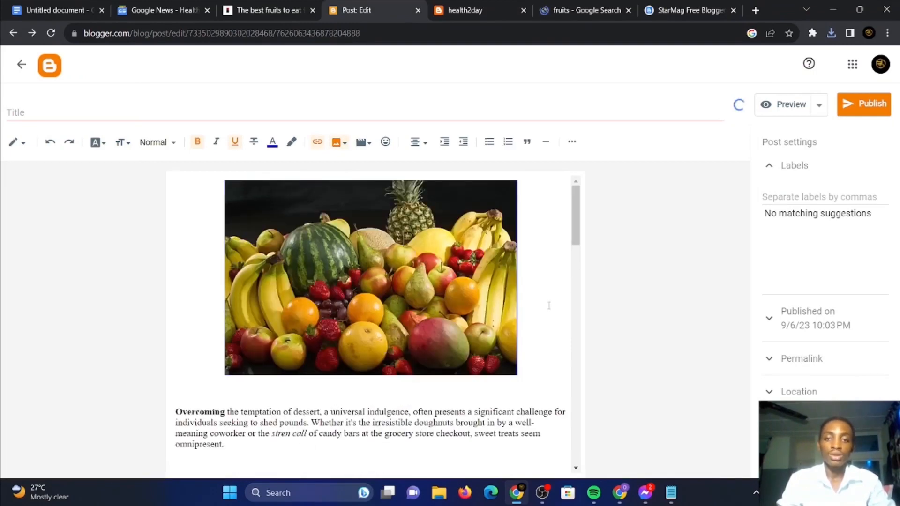
{"action": "left_click_drag", "start_coordinate": [576, 232], "coordinate": [575, 164]}
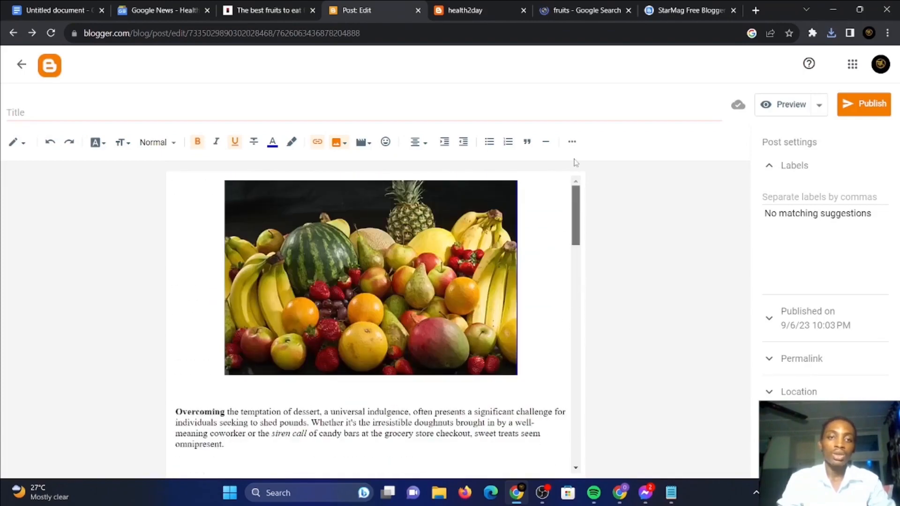
Step: Return from the fruits image search to ChatGPT in that browser tab and open the "Rewrite Article Fully Original" conversation
{"action": "left_click", "coordinate": [36, 114]}
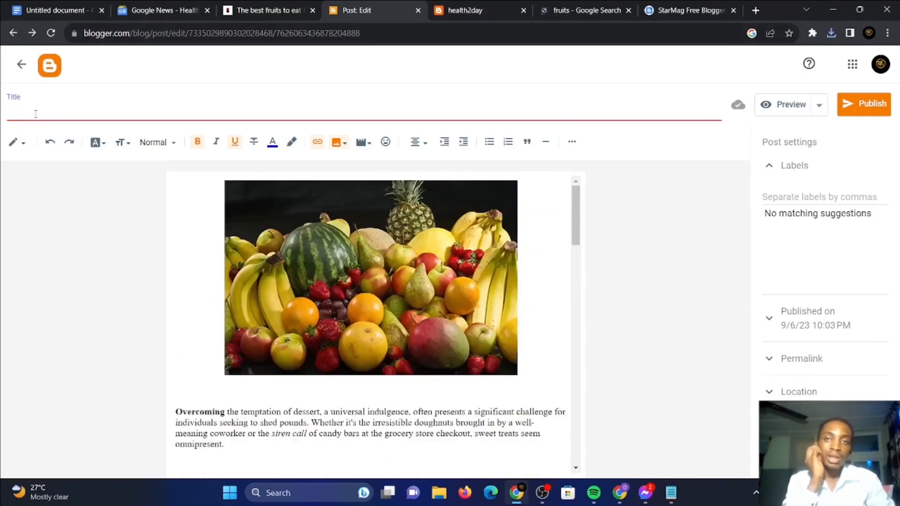
{"action": "left_click", "coordinate": [578, 10]}
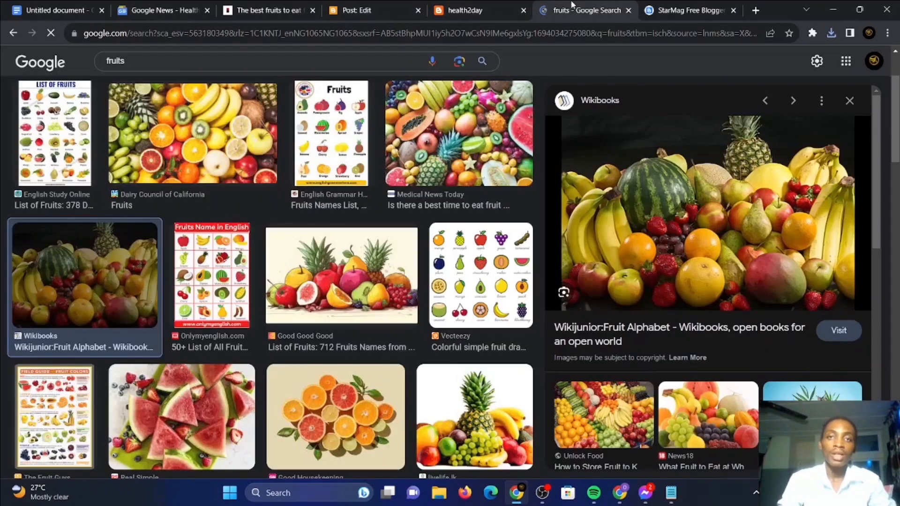
{"action": "left_click", "coordinate": [13, 34]}
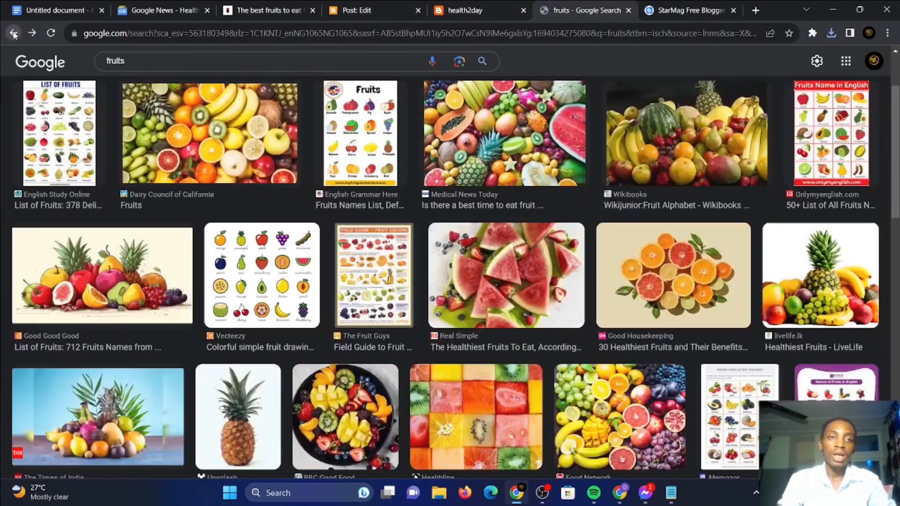
{"action": "left_click", "coordinate": [13, 33]}
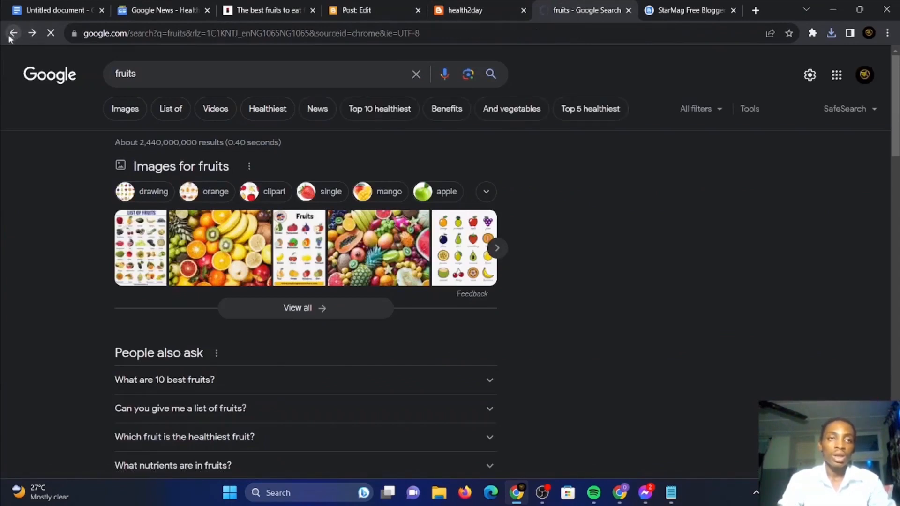
{"action": "left_click", "coordinate": [33, 33]}
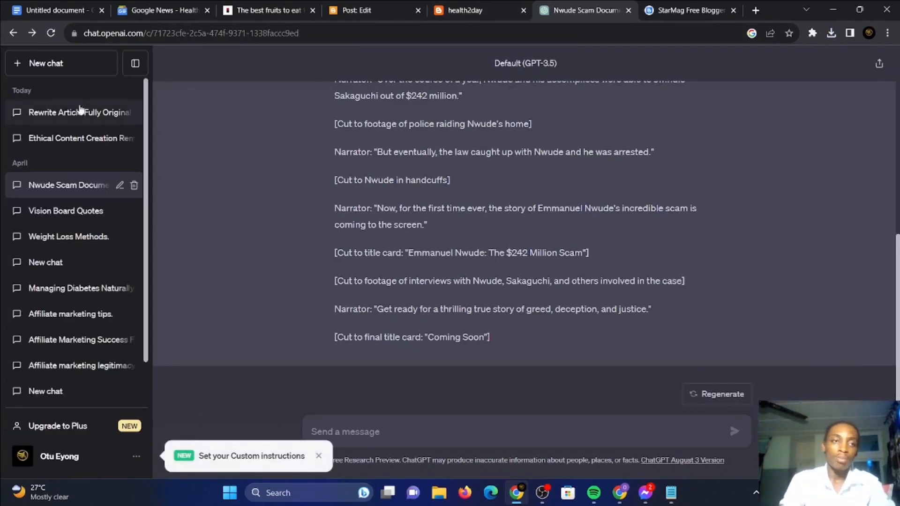
{"action": "left_click", "coordinate": [70, 112]}
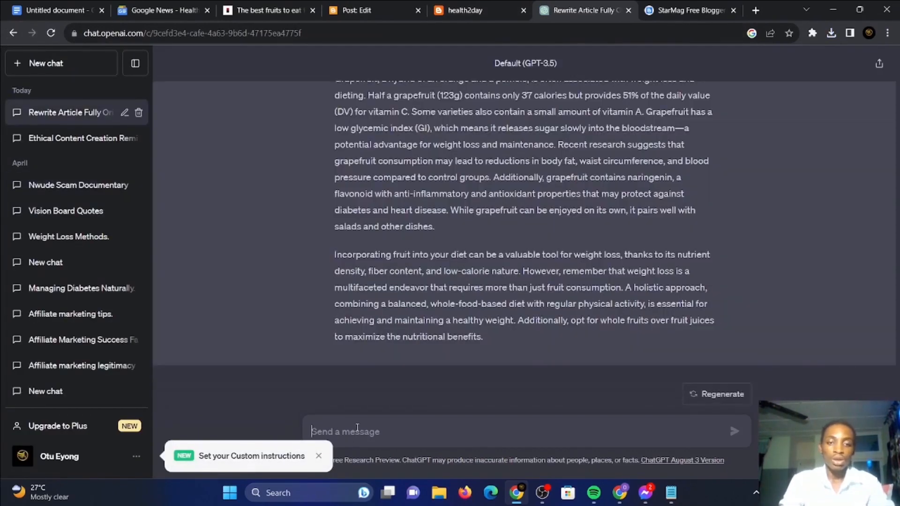
Step: Ask ChatGPT to "write an SEO optimized tille for my article above"
{"action": "type", "text": "write an SEO"}
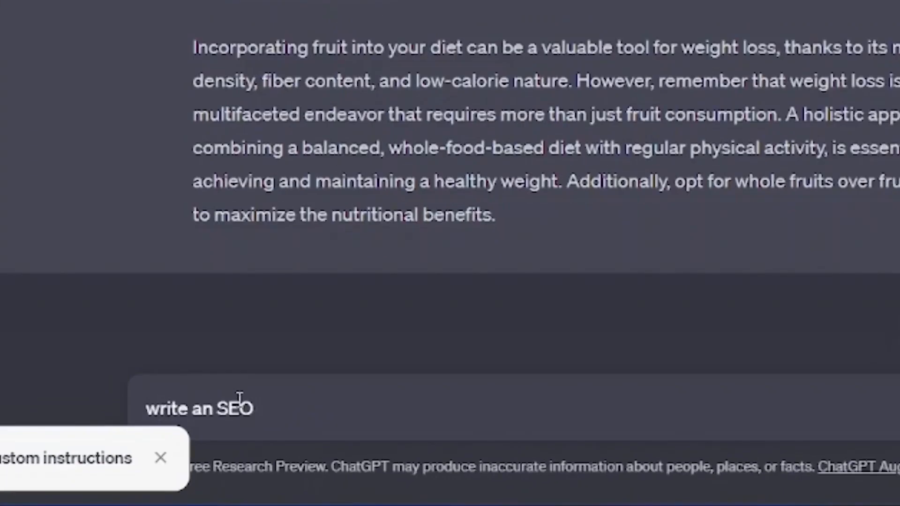
{"action": "type", "text": " optimized "}
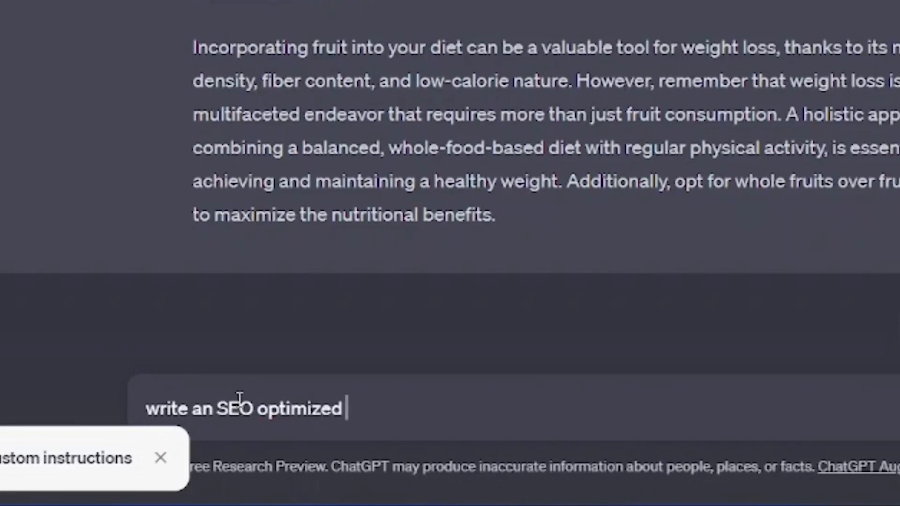
{"action": "type", "text": "tille for m y"}
{"action": "key", "text": "BackSpace"}
{"action": "key", "text": "BackSpace"}
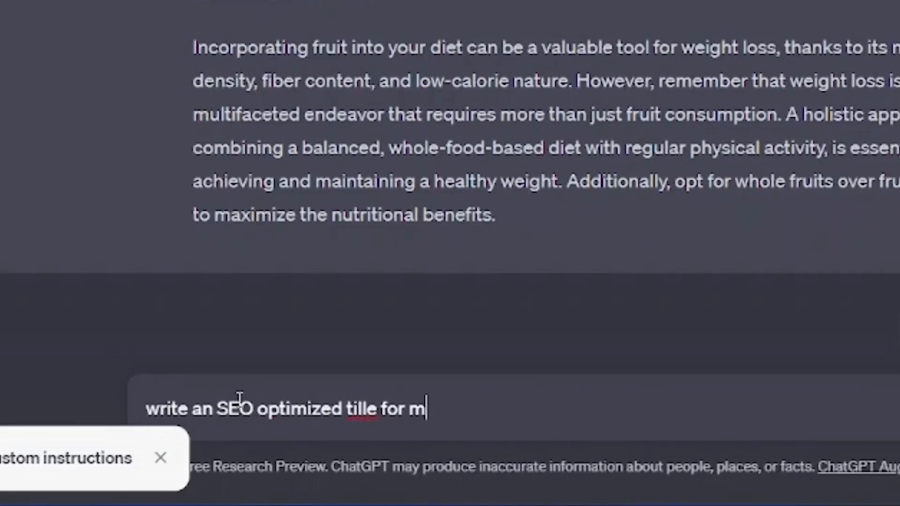
{"action": "type", "text": "y article above"}
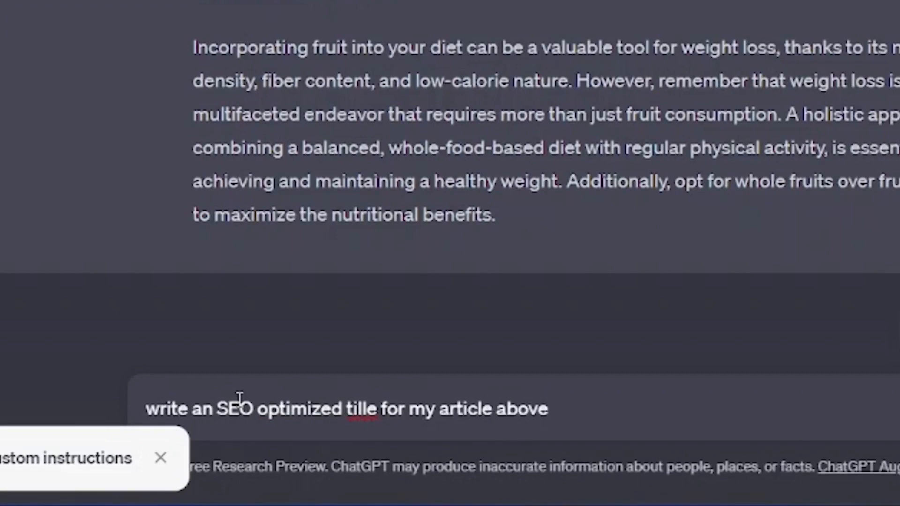
{"action": "key", "text": "Return"}
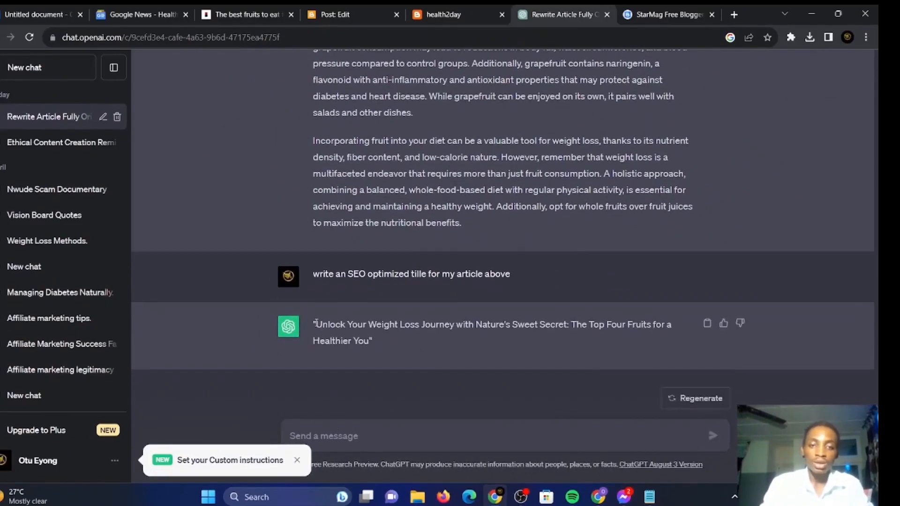
Step: Copy ChatGPT's suggested headline without its quotation marks and paste it as the title of the Blogger post
{"action": "left_click_drag", "start_coordinate": [316, 324], "coordinate": [371, 339]}
{"action": "right_click", "coordinate": [362, 329]}
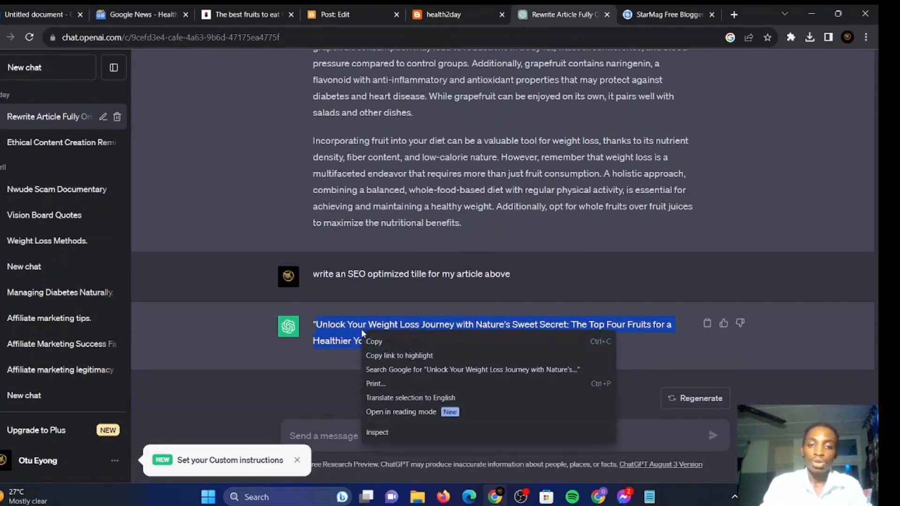
{"action": "left_click", "coordinate": [407, 340]}
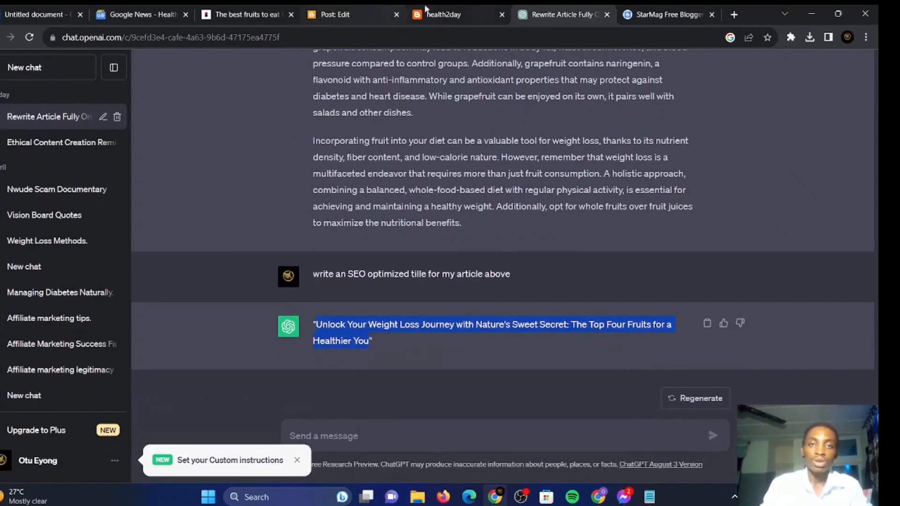
{"action": "left_click", "coordinate": [427, 14]}
{"action": "left_click", "coordinate": [328, 14]}
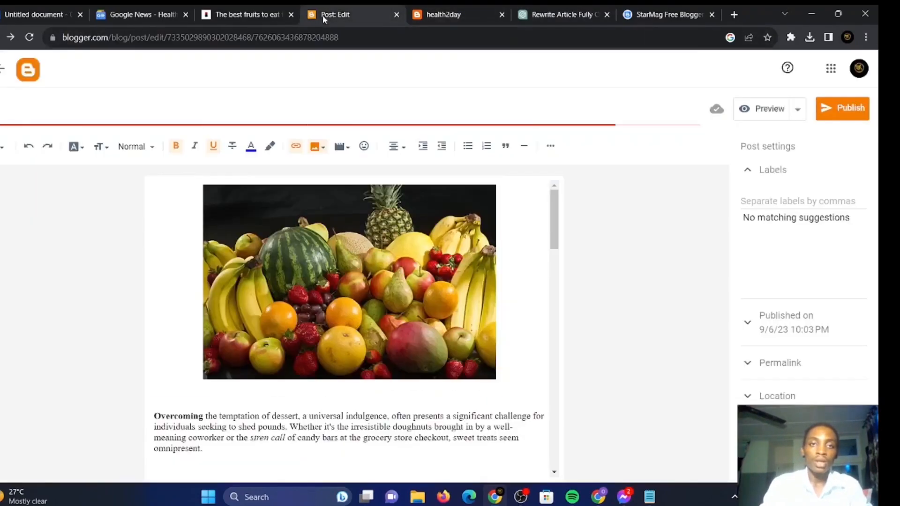
{"action": "left_click", "coordinate": [212, 115]}
{"action": "key", "text": "ctrl+v"}
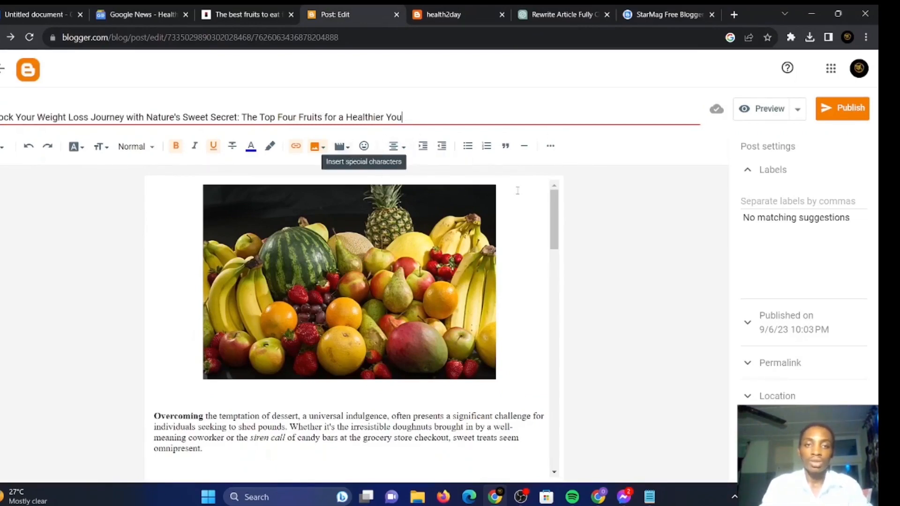
Step: Review the whole post body, from the fruit image through the fruit sections to the end, and return to its beginning
{"action": "scroll", "coordinate": [557, 205], "scroll_direction": "down", "scroll_amount": 5}
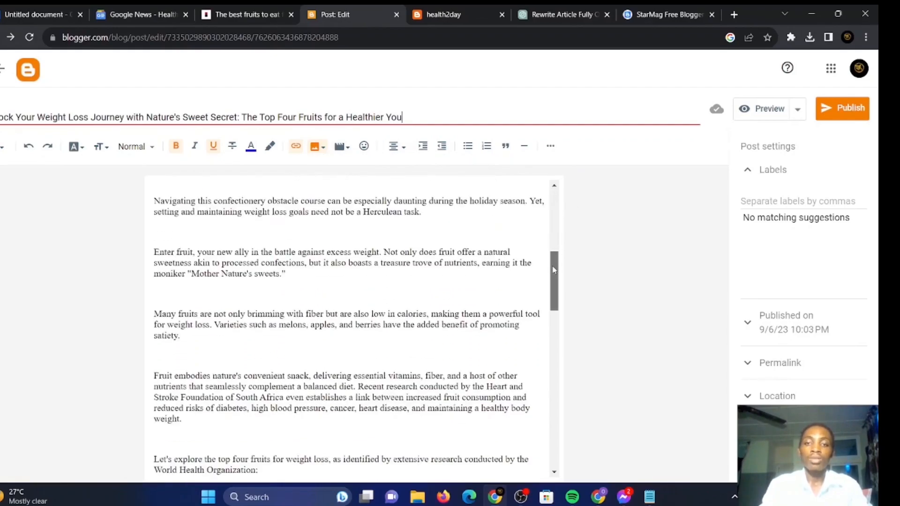
{"action": "scroll", "coordinate": [557, 201], "scroll_direction": "up", "scroll_amount": 5}
{"action": "left_click_drag", "start_coordinate": [558, 200], "coordinate": [482, 249]}
{"action": "scroll", "coordinate": [483, 248], "scroll_direction": "up", "scroll_amount": 2}
{"action": "scroll", "coordinate": [496, 285], "scroll_direction": "down", "scroll_amount": 5}
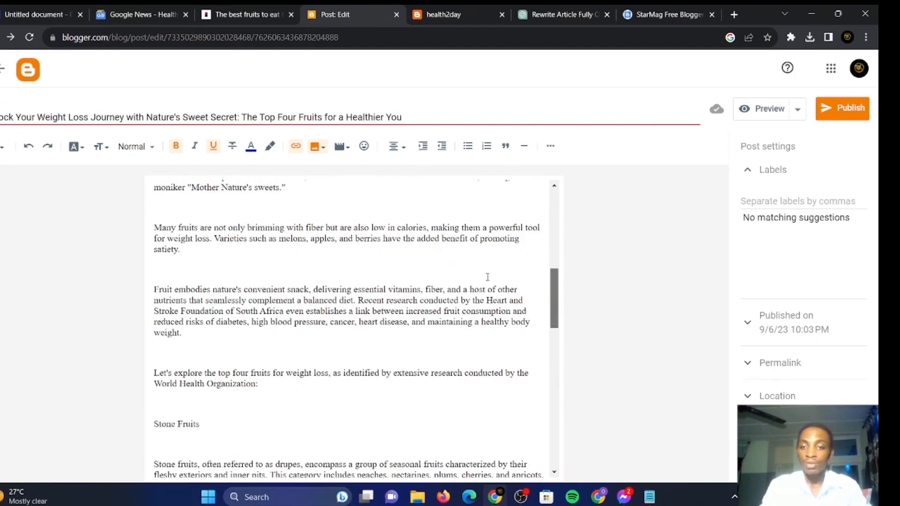
{"action": "left_click_drag", "start_coordinate": [557, 283], "coordinate": [562, 345]}
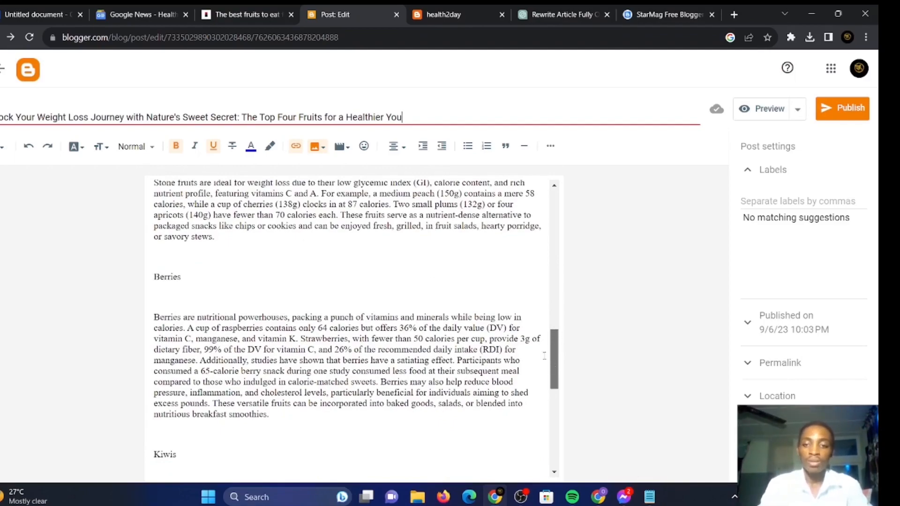
{"action": "scroll", "coordinate": [545, 356], "scroll_direction": "up", "scroll_amount": 1}
{"action": "scroll", "coordinate": [546, 384], "scroll_direction": "down", "scroll_amount": 8}
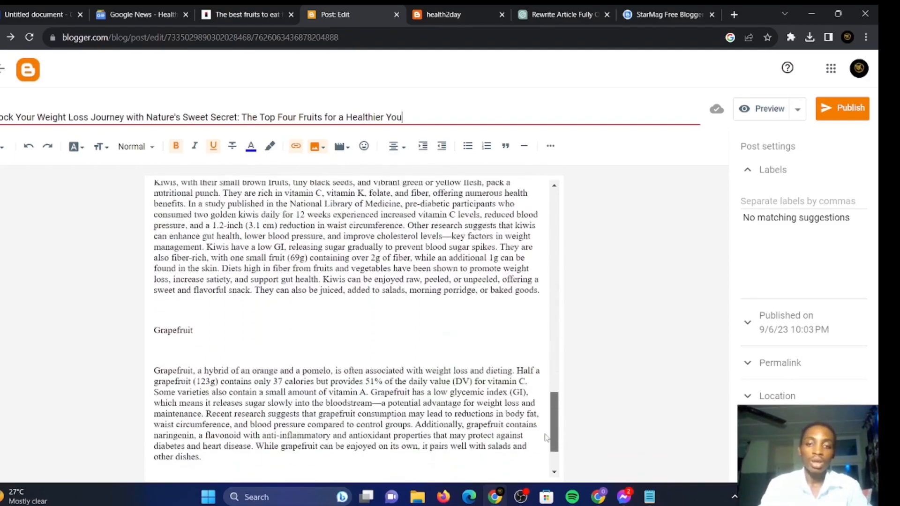
{"action": "scroll", "coordinate": [545, 443], "scroll_direction": "down", "scroll_amount": 2}
{"action": "left_click_drag", "start_coordinate": [553, 457], "coordinate": [566, 215]}
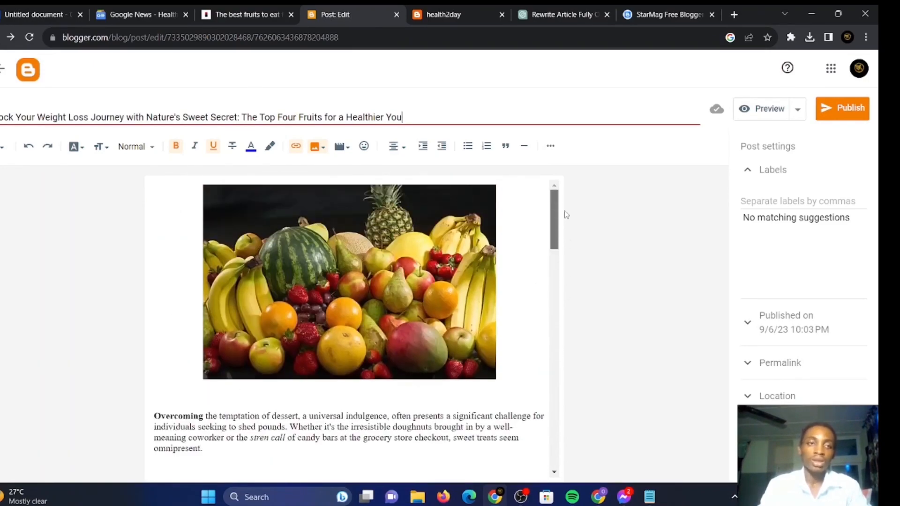
Step: Publish the post to the blog and switch to the open health2day blog page
{"action": "left_click", "coordinate": [852, 116]}
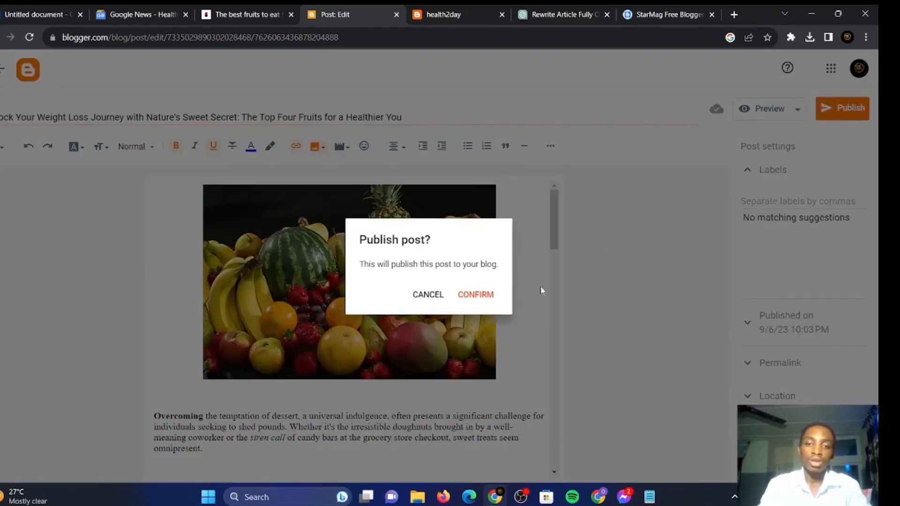
{"action": "left_click", "coordinate": [482, 299]}
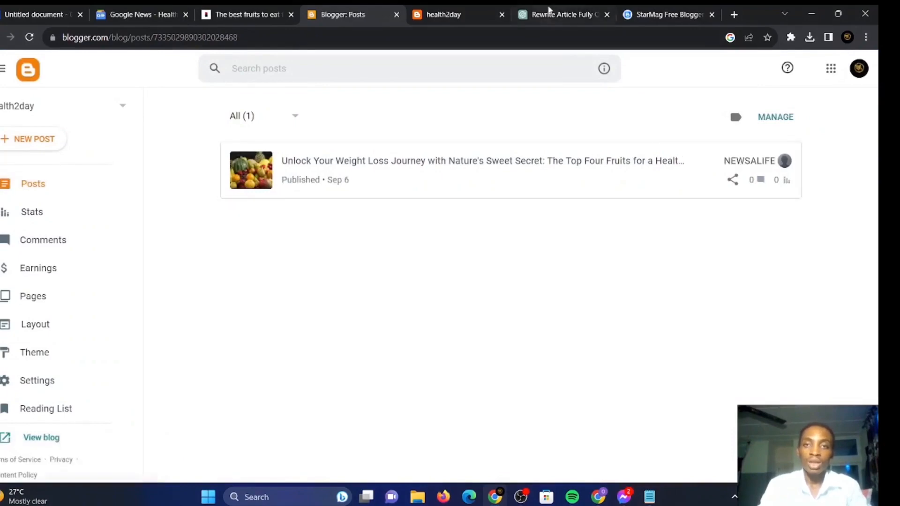
{"action": "left_click", "coordinate": [450, 14]}
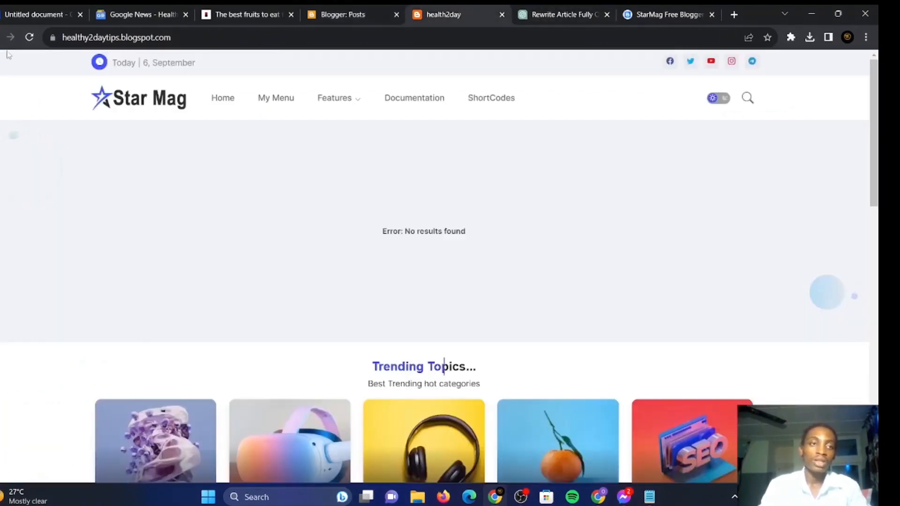
Step: Refresh the health2day blog and try to load the page of the published weight-loss fruit post
{"action": "left_click", "coordinate": [29, 37]}
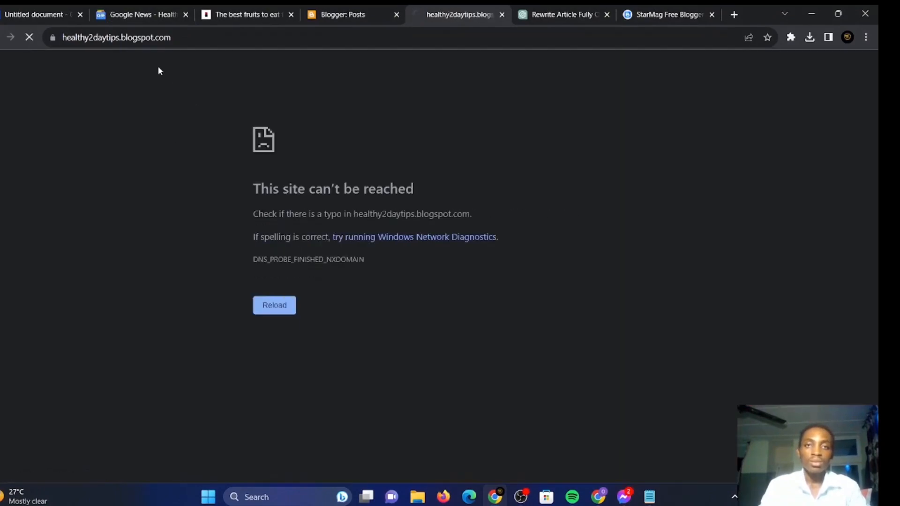
{"action": "left_click", "coordinate": [269, 306]}
{"action": "left_click", "coordinate": [270, 306]}
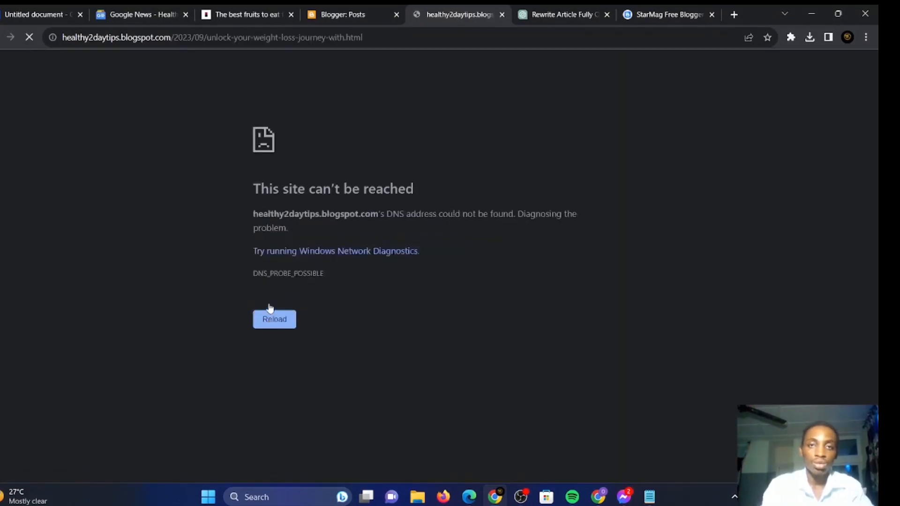
{"action": "left_click", "coordinate": [270, 307]}
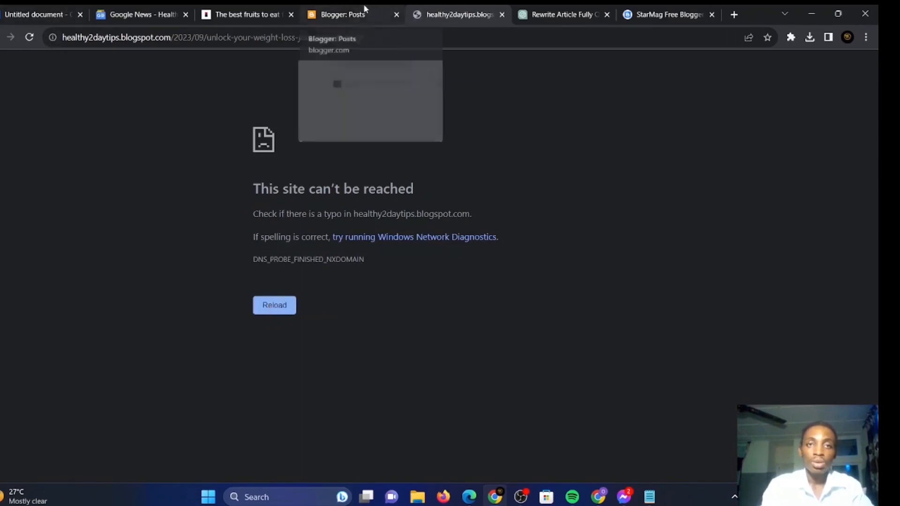
Step: Return to Blogger, look at the AdSense account sign-up form from the blog's earnings page, and close the form
{"action": "left_click", "coordinate": [345, 15]}
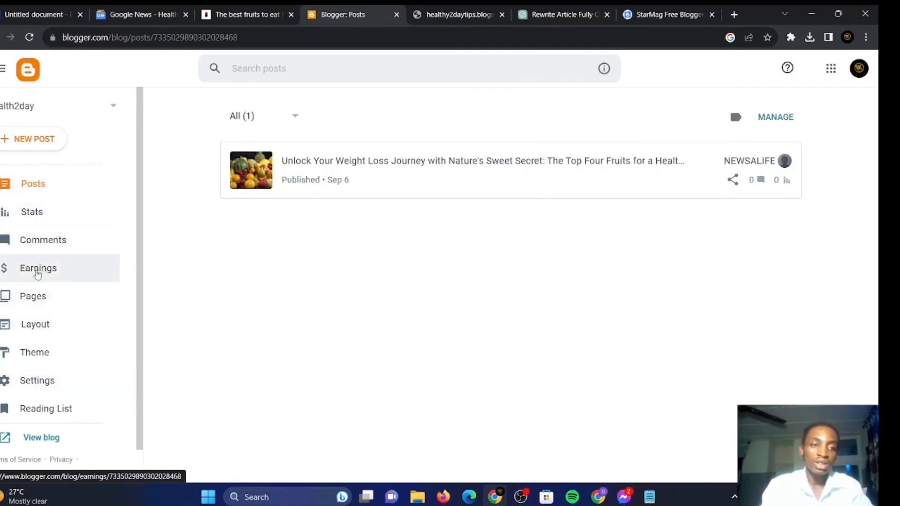
{"action": "left_click", "coordinate": [37, 274]}
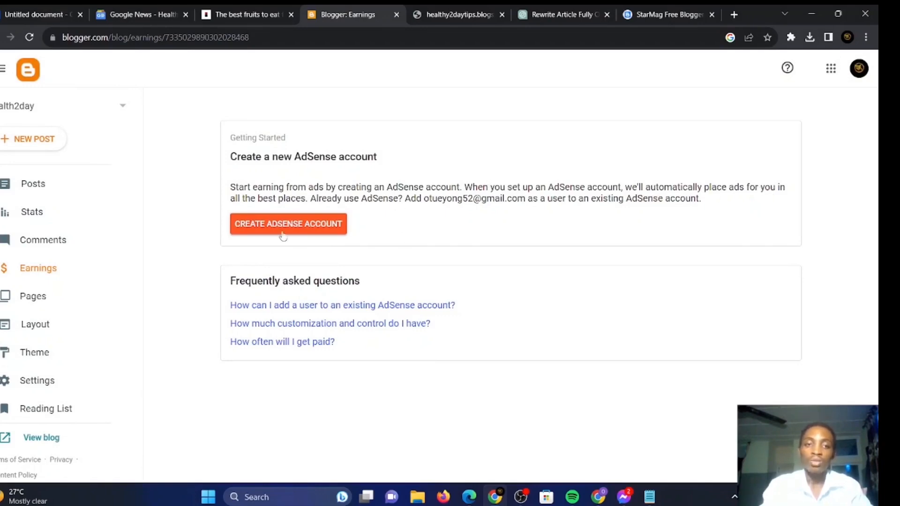
{"action": "left_click", "coordinate": [308, 226]}
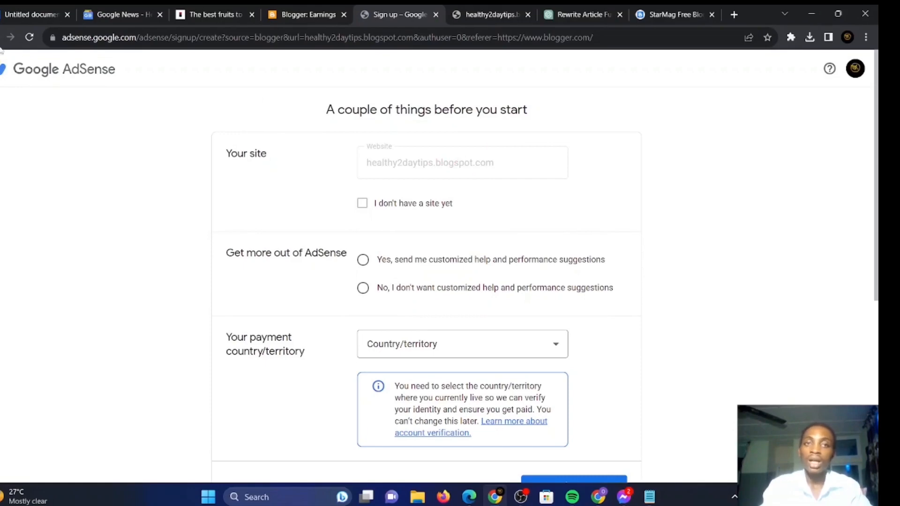
{"action": "left_click", "coordinate": [436, 15]}
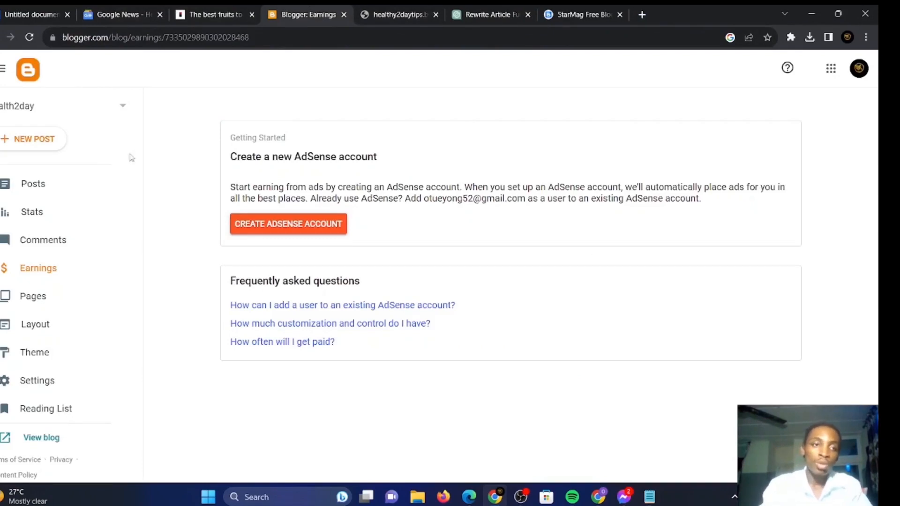
Step: Review the blog's post list and the AdSense option on its earnings page, and return to the post list
{"action": "left_click", "coordinate": [33, 184]}
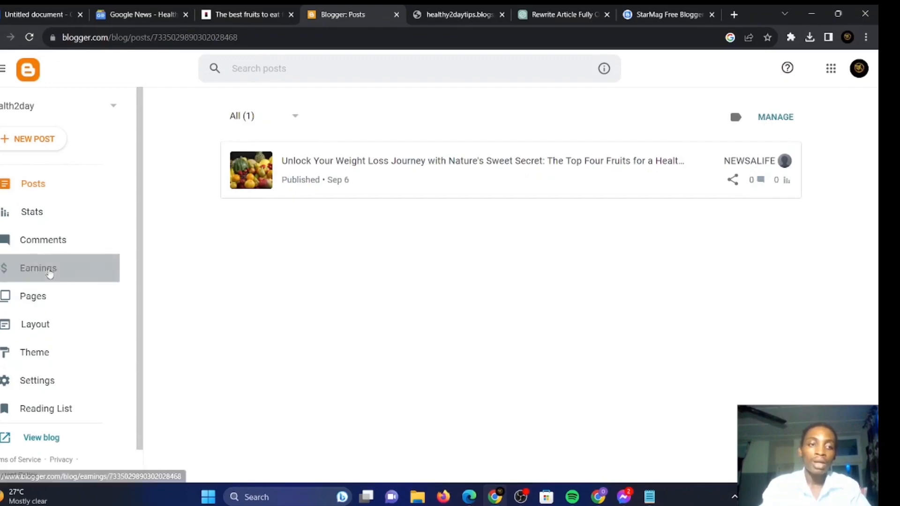
{"action": "left_click", "coordinate": [49, 271]}
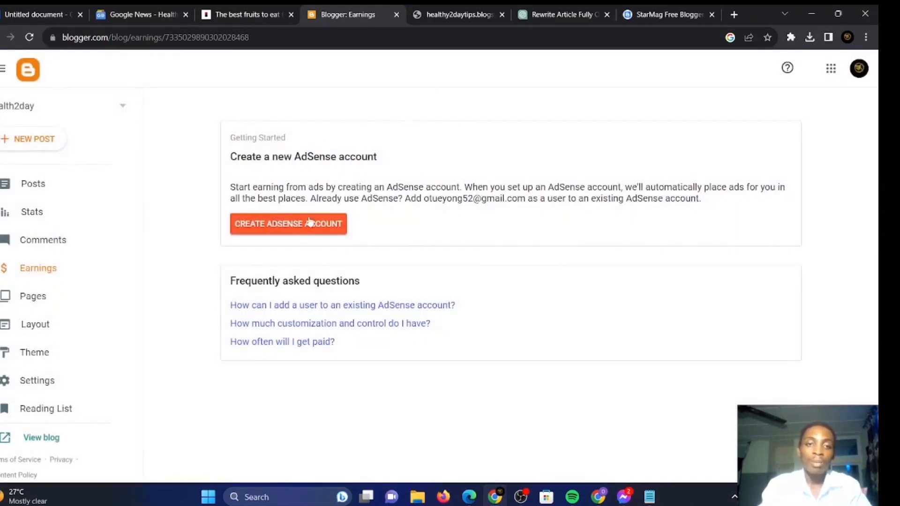
{"action": "left_click", "coordinate": [33, 184]}
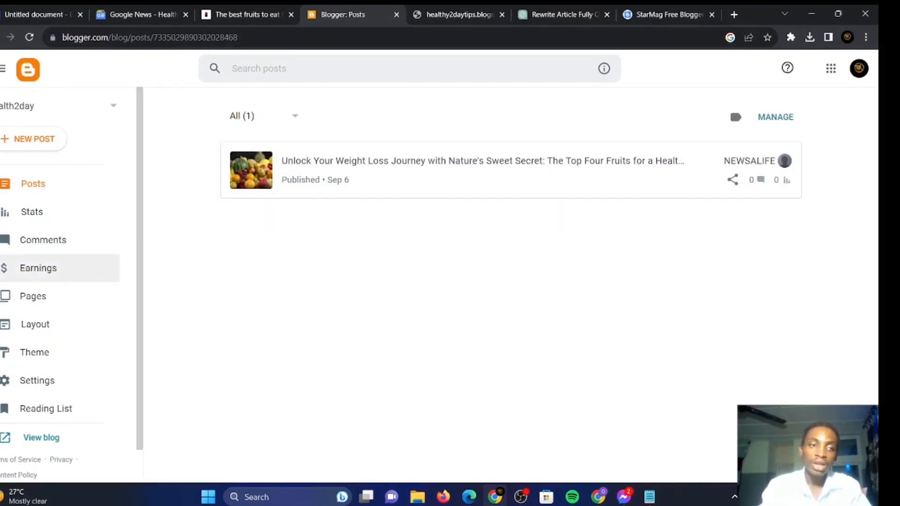
{"action": "left_click", "coordinate": [42, 269]}
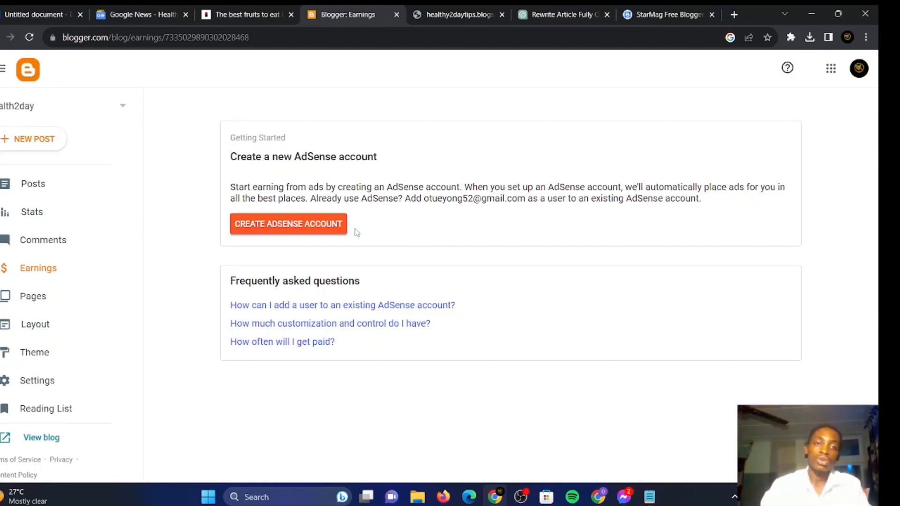
{"action": "left_click", "coordinate": [59, 183]}
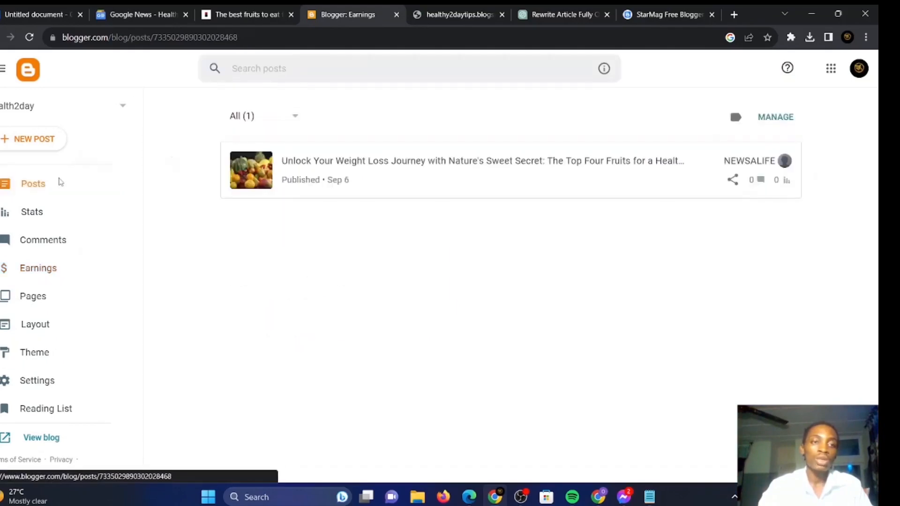